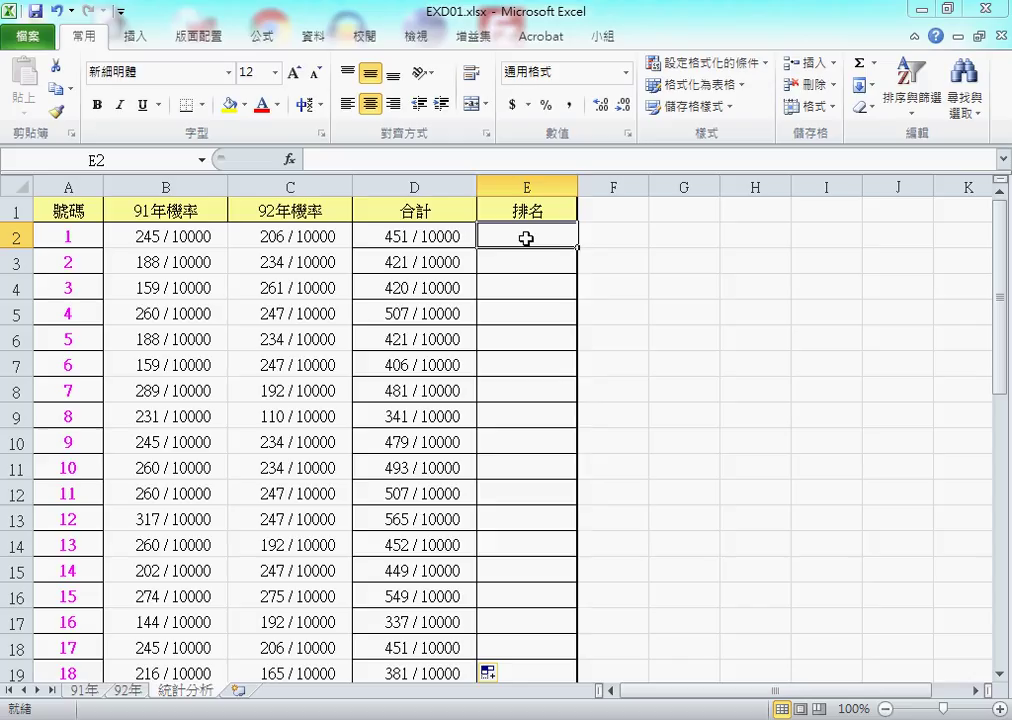
- Pick RANK.EQ from the Statistical functions for a new formula in E2
{"action": "left_click", "coordinate": [292, 160]}
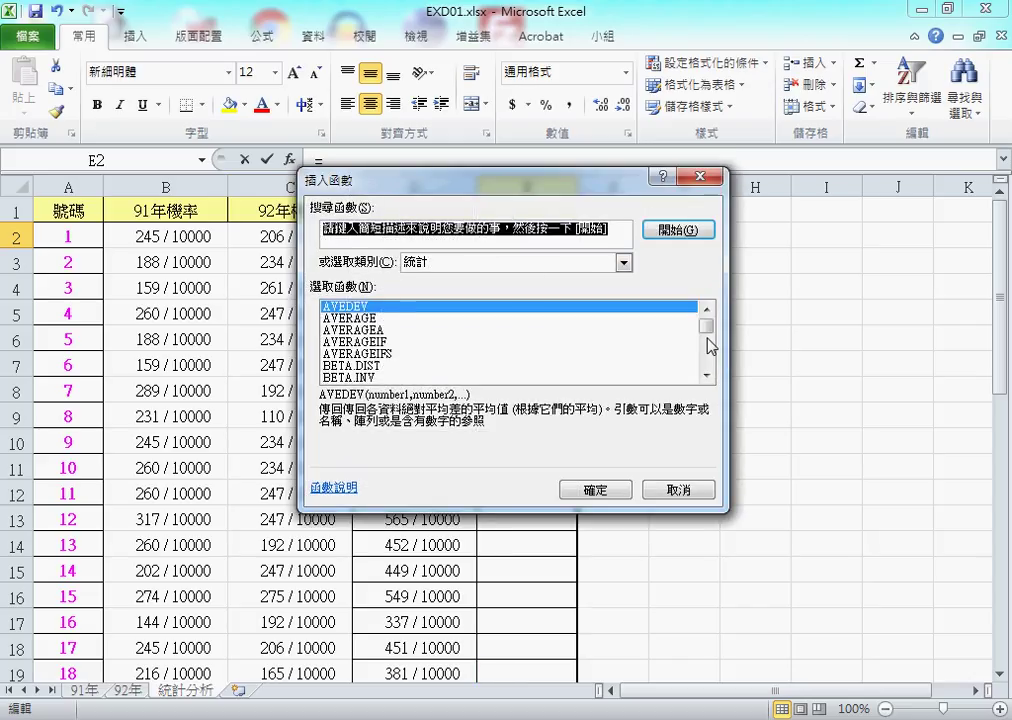
{"action": "left_click_drag", "start_coordinate": [708, 331], "coordinate": [709, 361]}
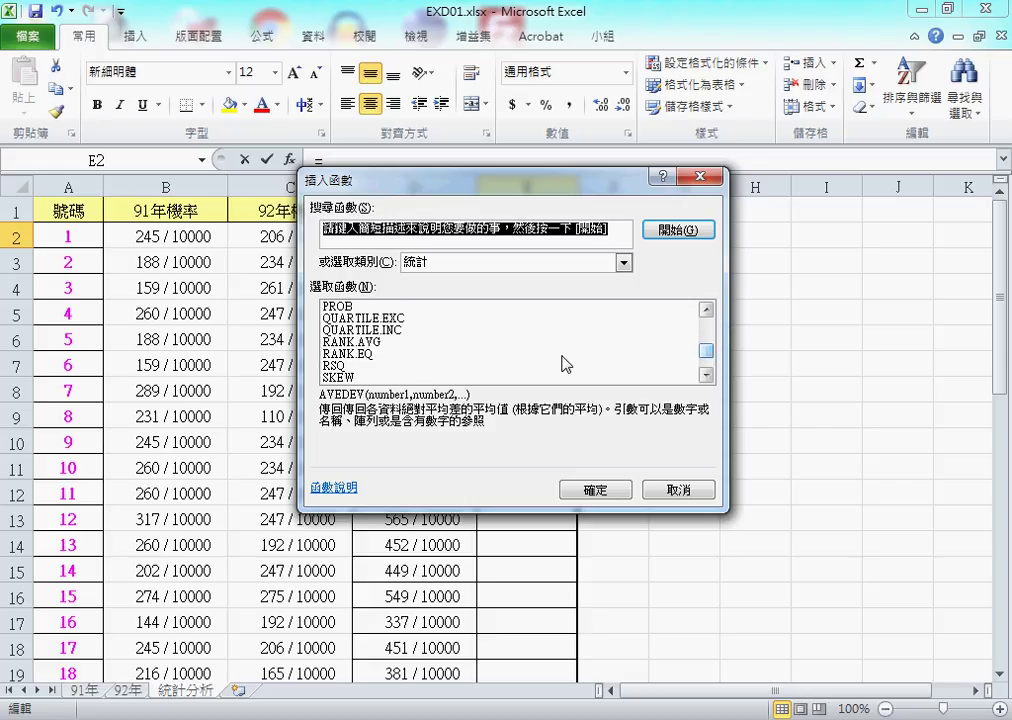
{"action": "left_click", "coordinate": [356, 355]}
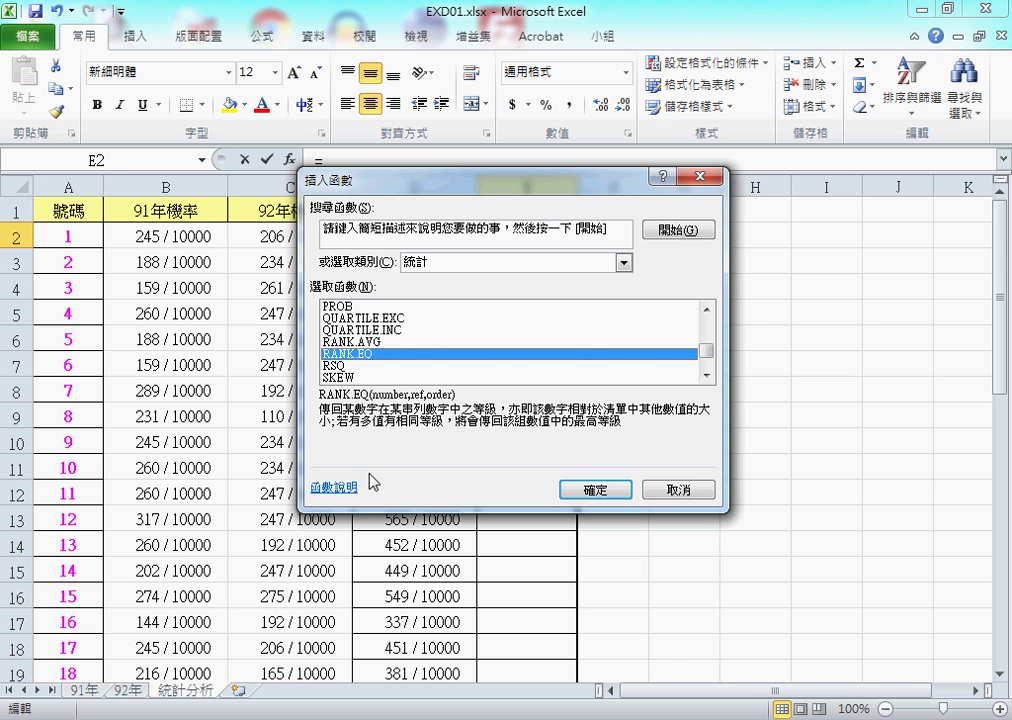
- Enter D2 as Number and D2:D43 as Ref in the RANK.EQ arguments
{"action": "left_click", "coordinate": [585, 490]}
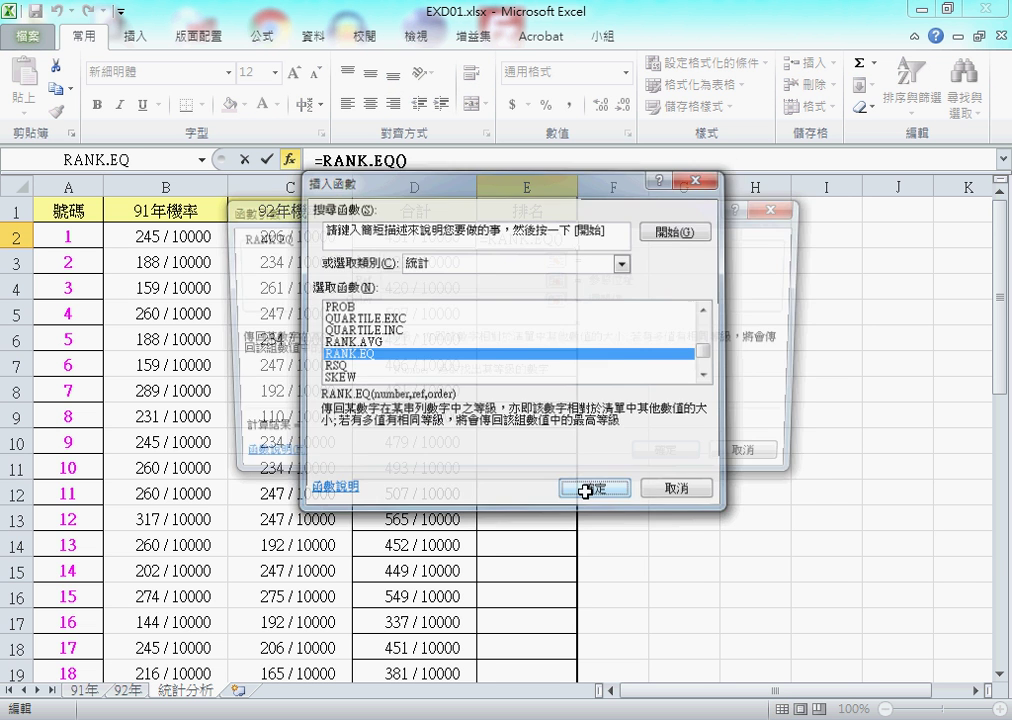
{"action": "left_click_drag", "start_coordinate": [481, 210], "coordinate": [787, 222]}
{"action": "left_click", "coordinate": [428, 237]}
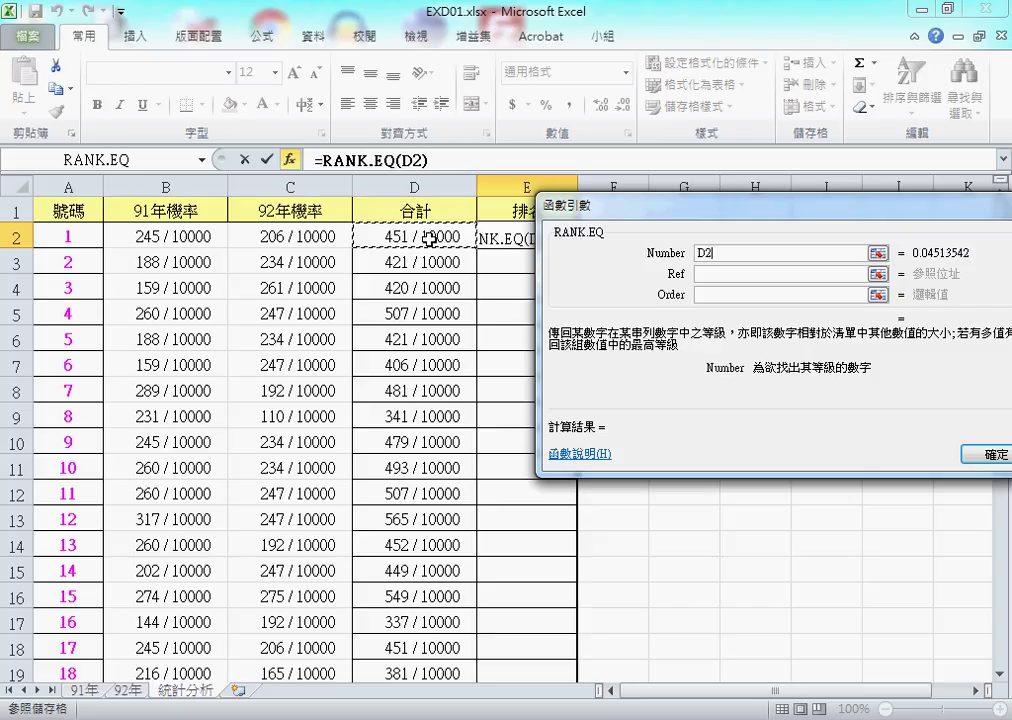
{"action": "left_click", "coordinate": [717, 274]}
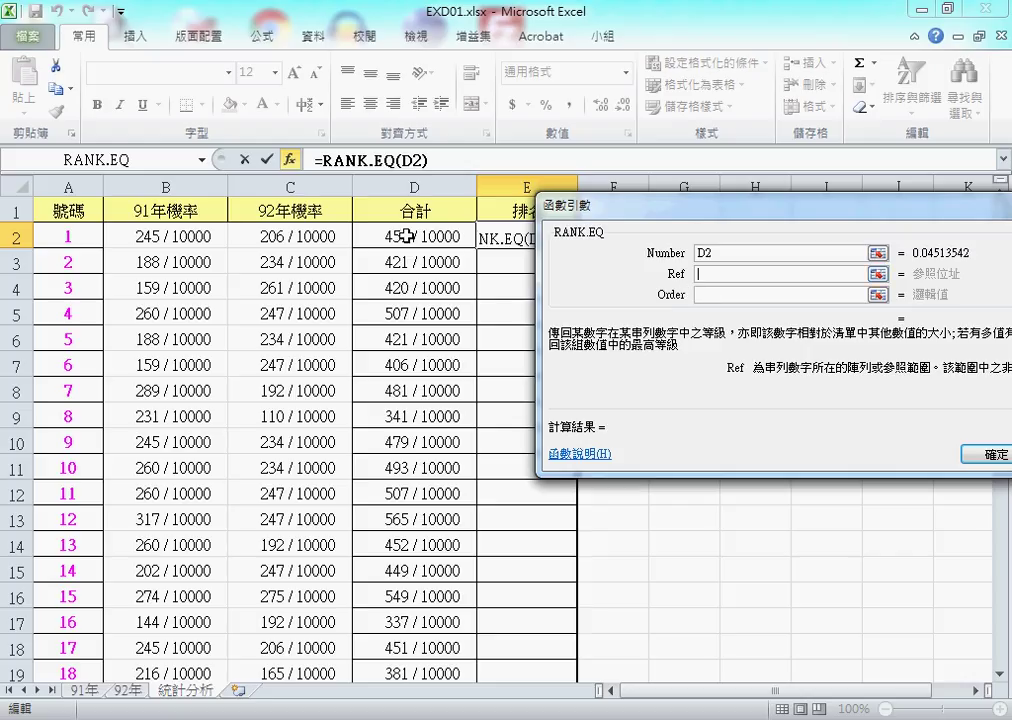
{"action": "left_click_drag", "start_coordinate": [413, 236], "coordinate": [415, 680]}
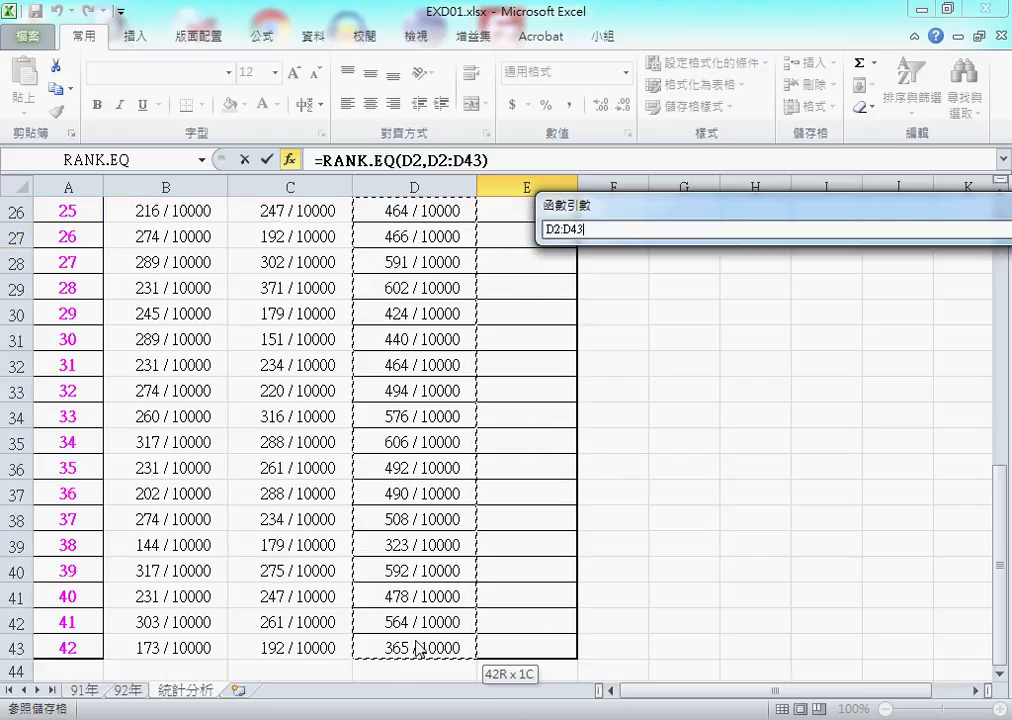
{"action": "left_click_drag", "start_coordinate": [415, 680], "coordinate": [415, 645]}
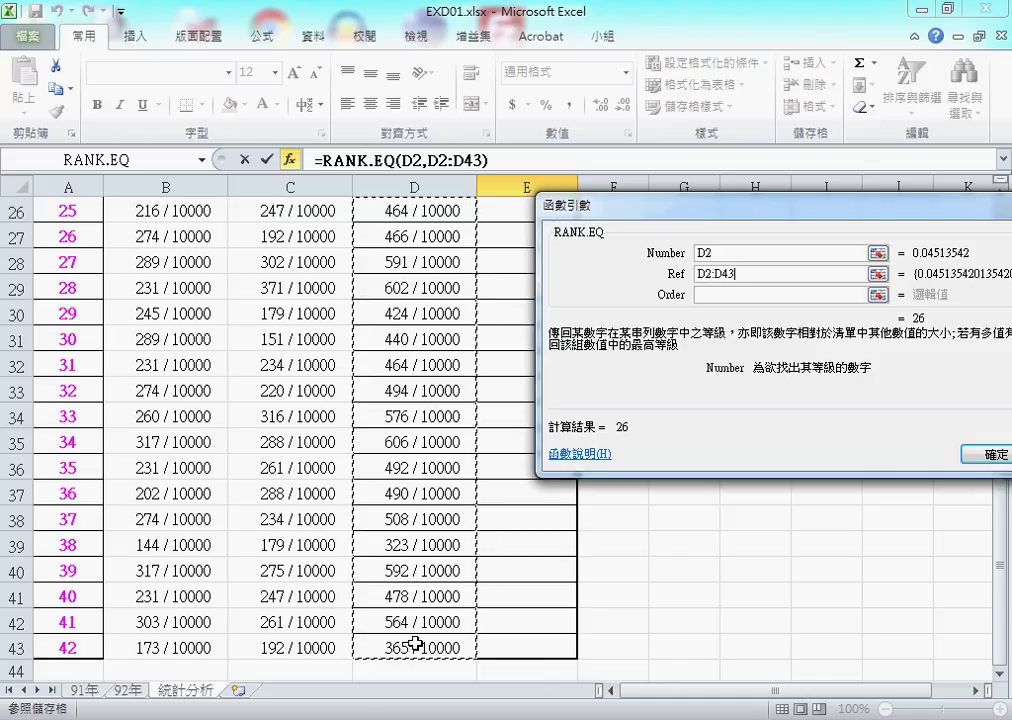
- Leave Order blank and review the Number and Ref arguments, previewing result 26
{"action": "left_click", "coordinate": [703, 295]}
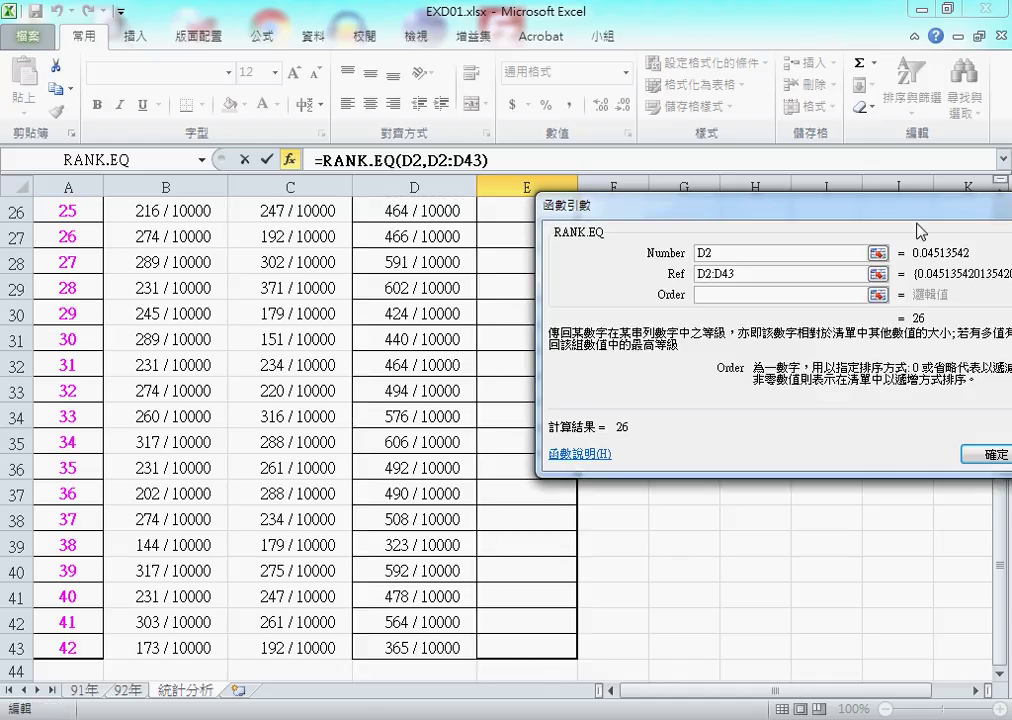
{"action": "left_click_drag", "start_coordinate": [891, 213], "coordinate": [843, 215]}
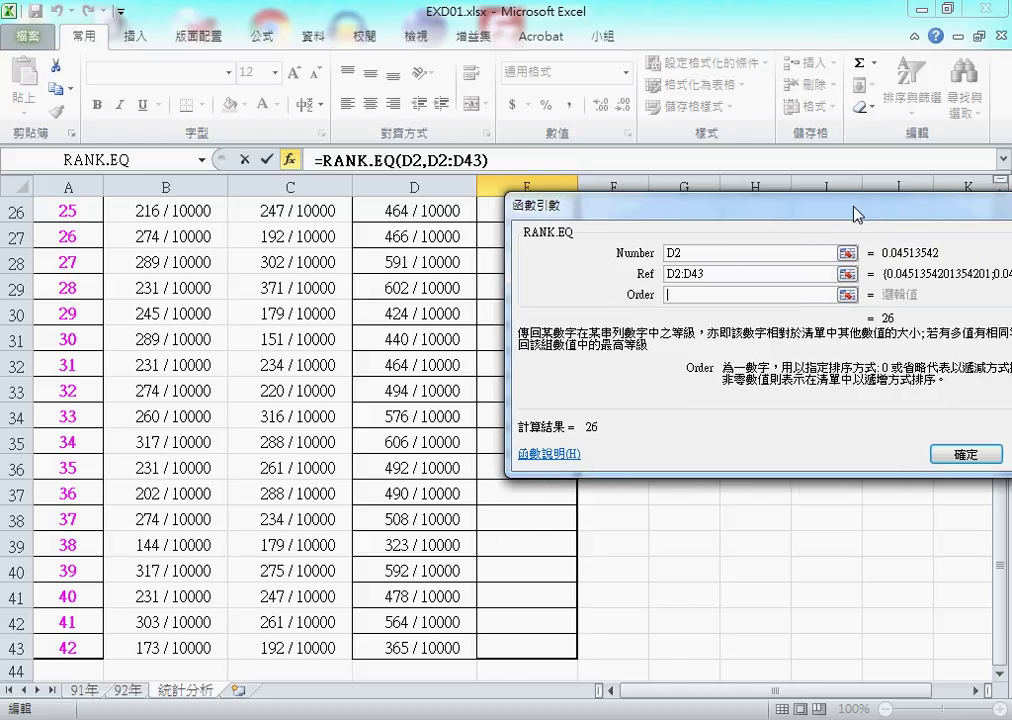
{"action": "left_click", "coordinate": [700, 270]}
{"action": "left_click_drag", "start_coordinate": [690, 273], "coordinate": [648, 273]}
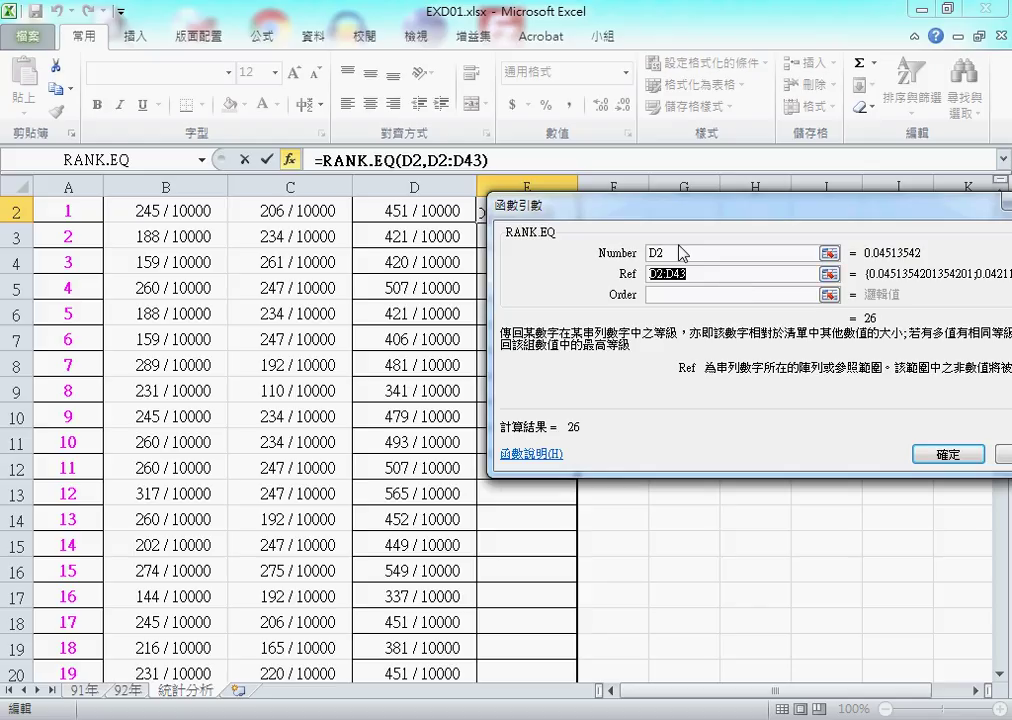
{"action": "left_click", "coordinate": [649, 255]}
{"action": "scroll", "coordinate": [452, 262], "scroll_direction": "up", "scroll_amount": 1}
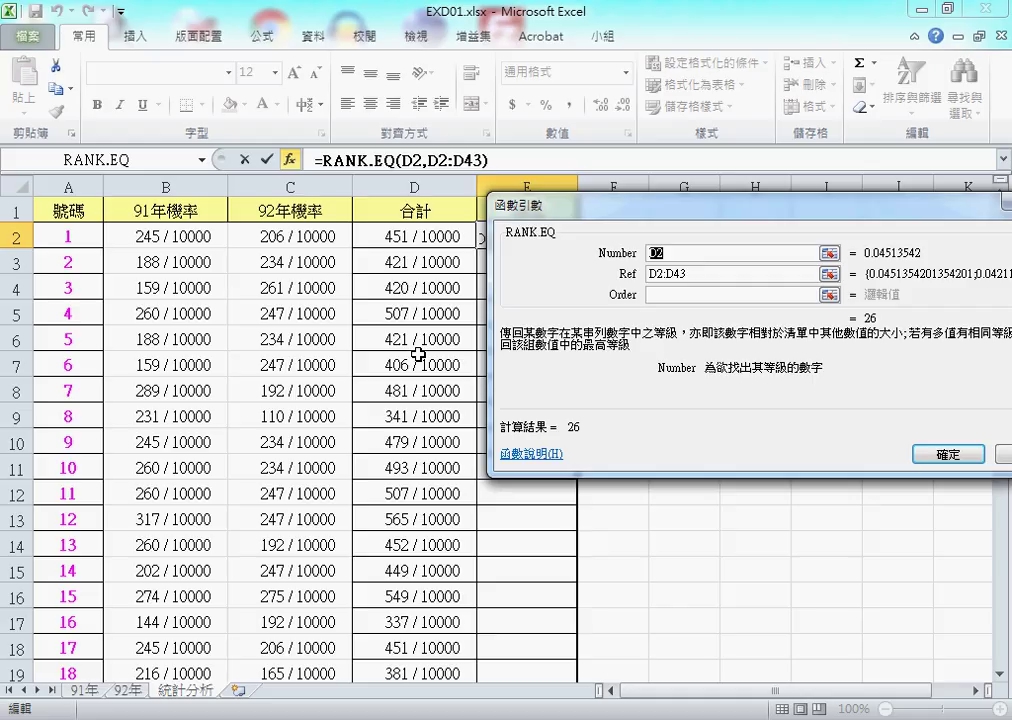
{"action": "scroll", "coordinate": [418, 354], "scroll_direction": "down", "scroll_amount": 1}
{"action": "left_click", "coordinate": [690, 273]}
- Change the Ref range D2:D43 to absolute $D$2:$D$43 with F4
{"action": "left_click_drag", "start_coordinate": [690, 273], "coordinate": [651, 273]}
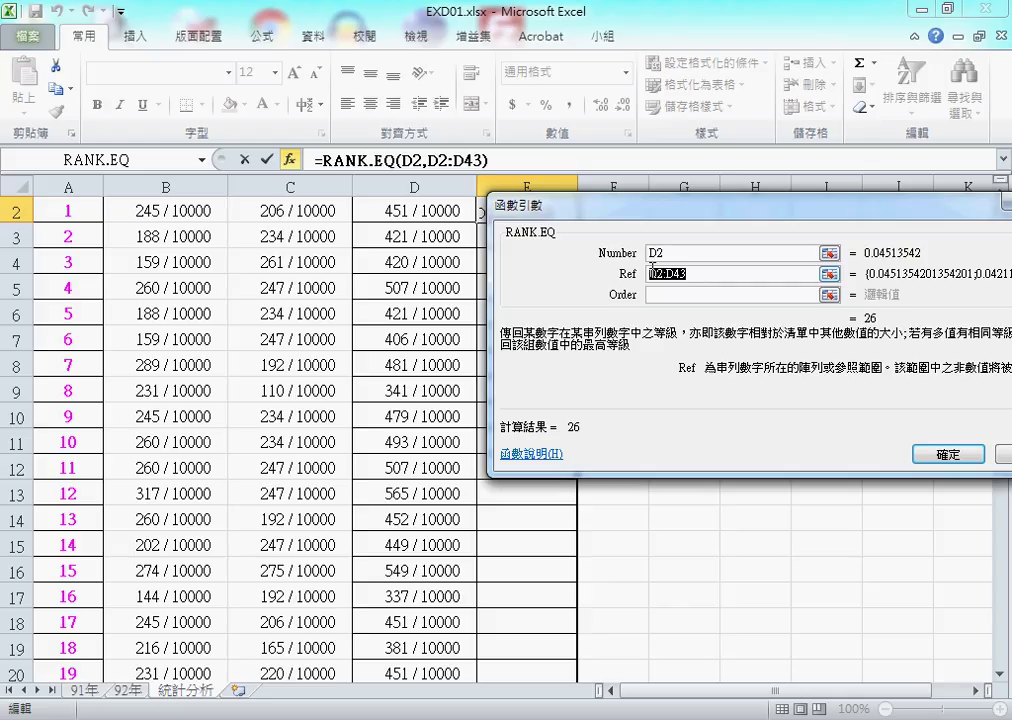
{"action": "key", "text": "F4"}
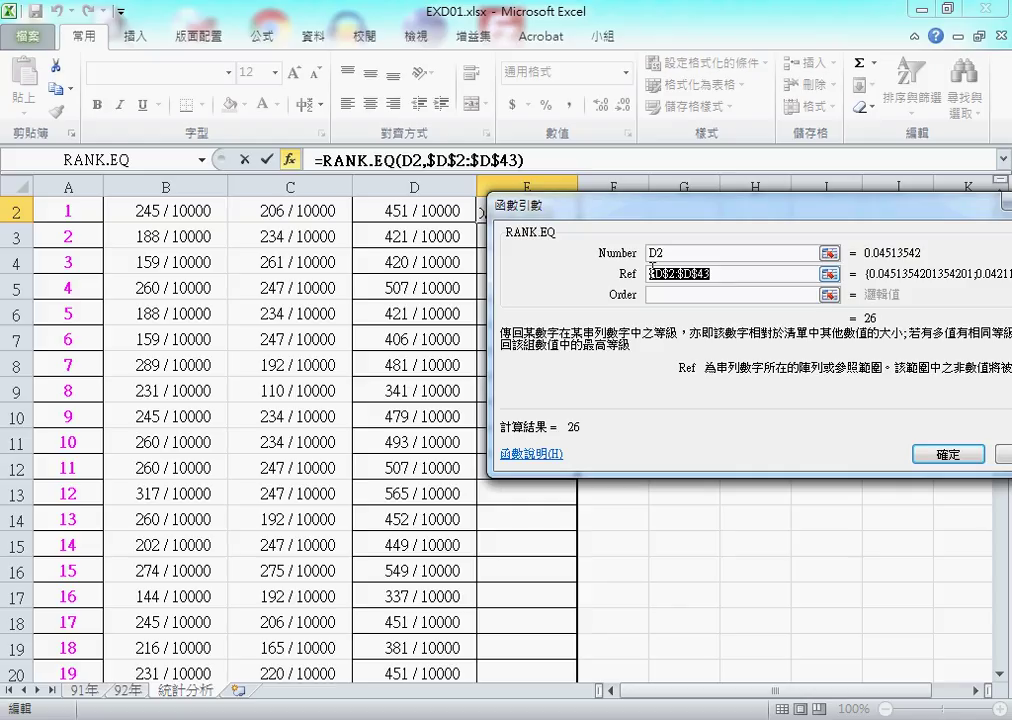
- Confirm the E2 rank formula and fill it down to E43
{"action": "left_click", "coordinate": [948, 454]}
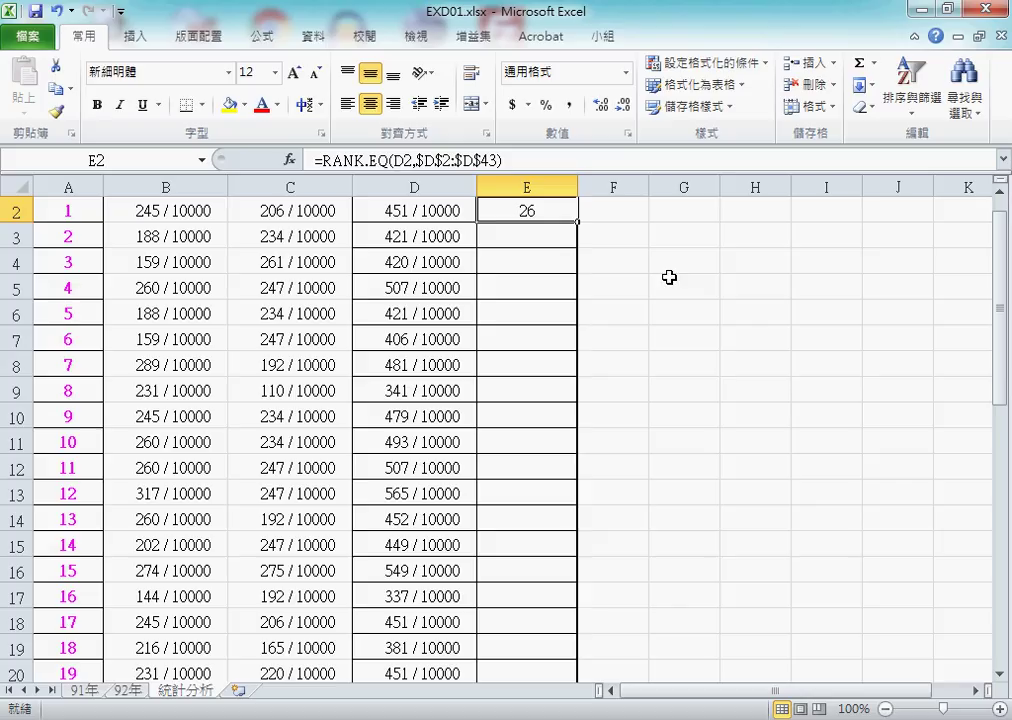
{"action": "double_click", "coordinate": [583, 225]}
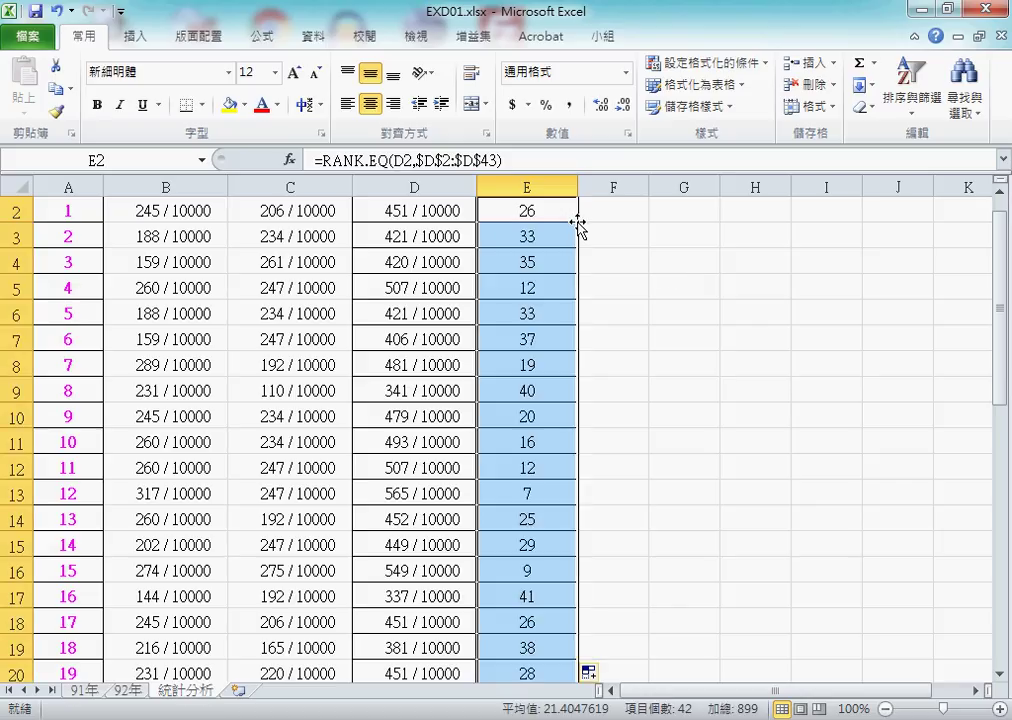
{"action": "scroll", "coordinate": [578, 222], "scroll_direction": "down", "scroll_amount": 2}
{"action": "scroll", "coordinate": [569, 268], "scroll_direction": "down", "scroll_amount": 2}
{"action": "scroll", "coordinate": [567, 268], "scroll_direction": "down", "scroll_amount": 1}
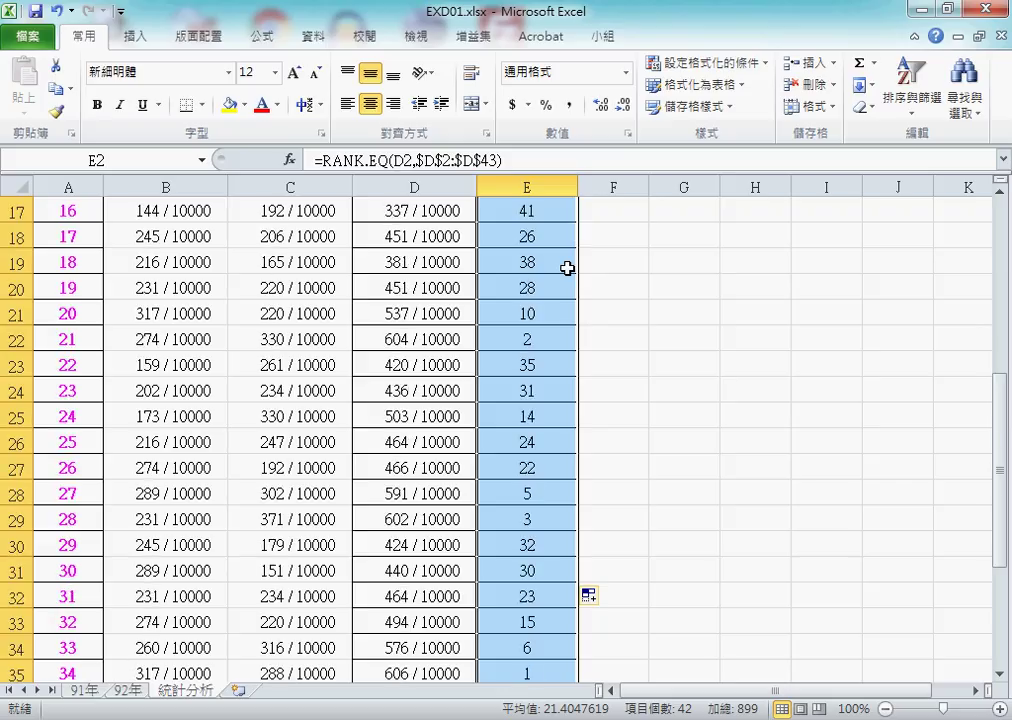
{"action": "scroll", "coordinate": [560, 300], "scroll_direction": "down", "scroll_amount": 1}
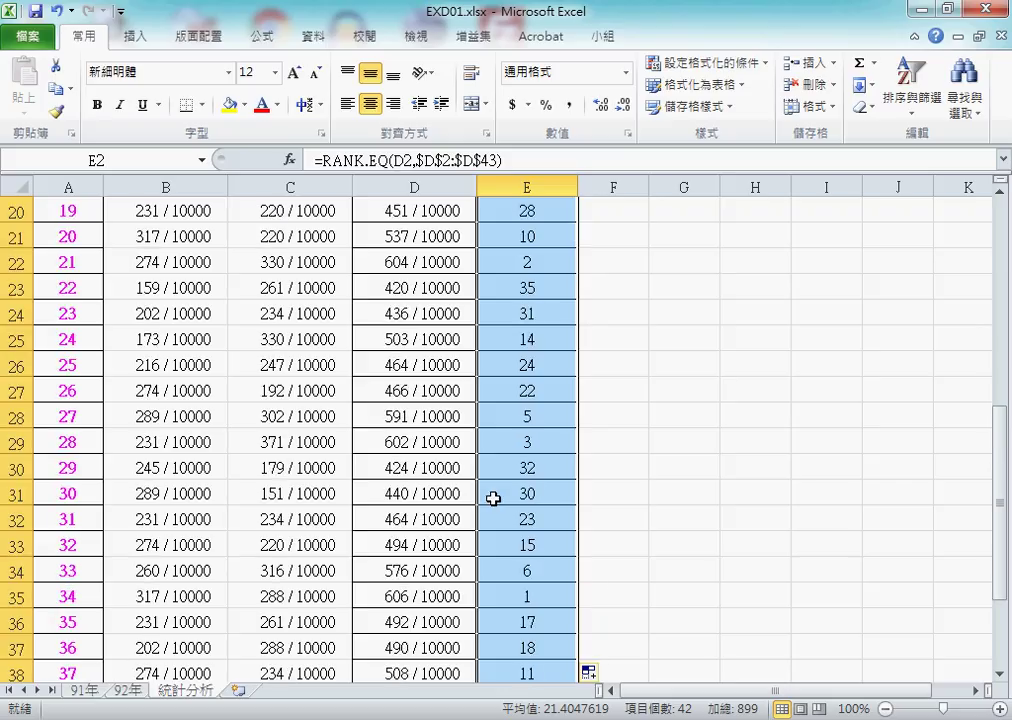
{"action": "scroll", "coordinate": [493, 498], "scroll_direction": "down", "scroll_amount": 1}
- Check the ranks in E35, E22 and row 29, then switch to the browser
{"action": "left_click", "coordinate": [531, 520]}
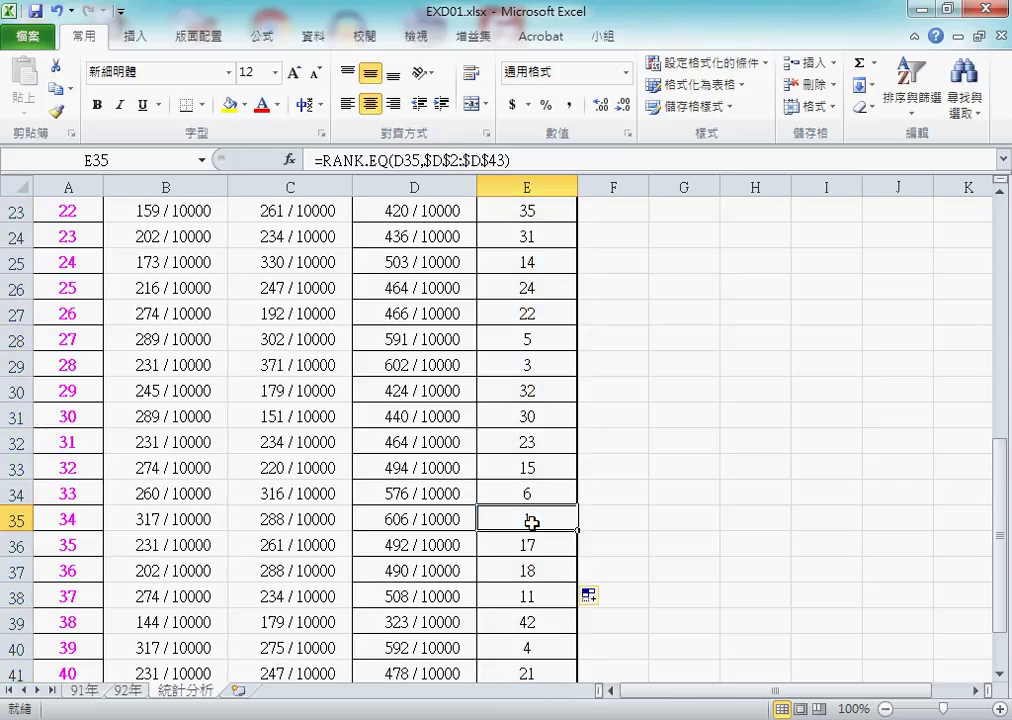
{"action": "scroll", "coordinate": [531, 522], "scroll_direction": "down", "scroll_amount": 2}
{"action": "scroll", "coordinate": [531, 522], "scroll_direction": "up", "scroll_amount": 2}
{"action": "scroll", "coordinate": [531, 520], "scroll_direction": "up", "scroll_amount": 1}
{"action": "left_click", "coordinate": [536, 269]}
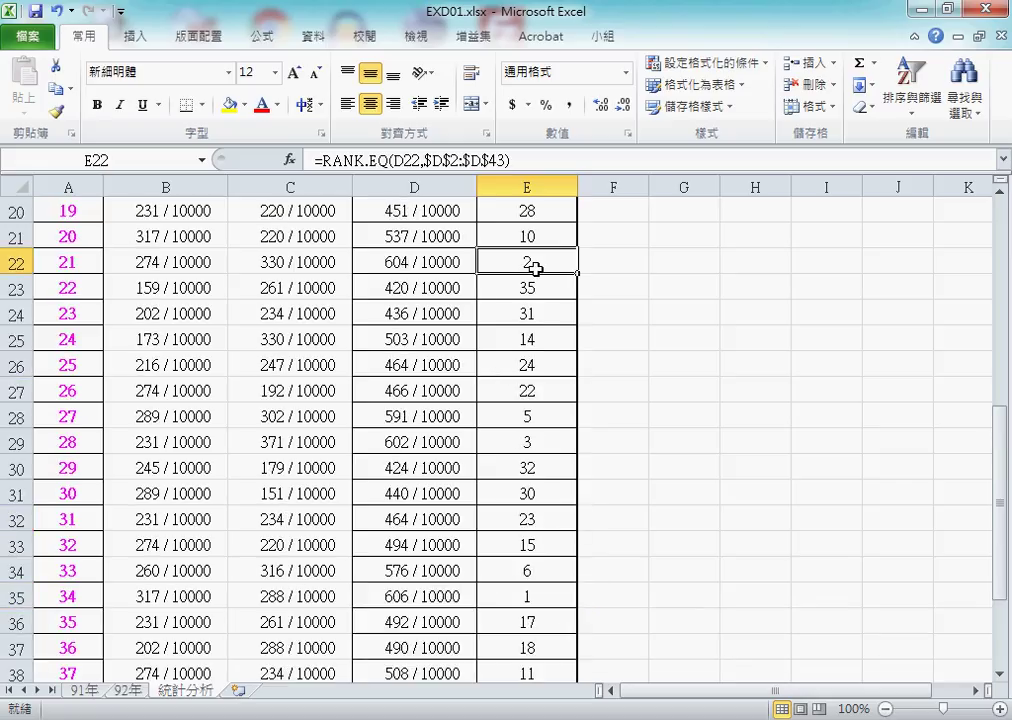
{"action": "left_click", "coordinate": [535, 441]}
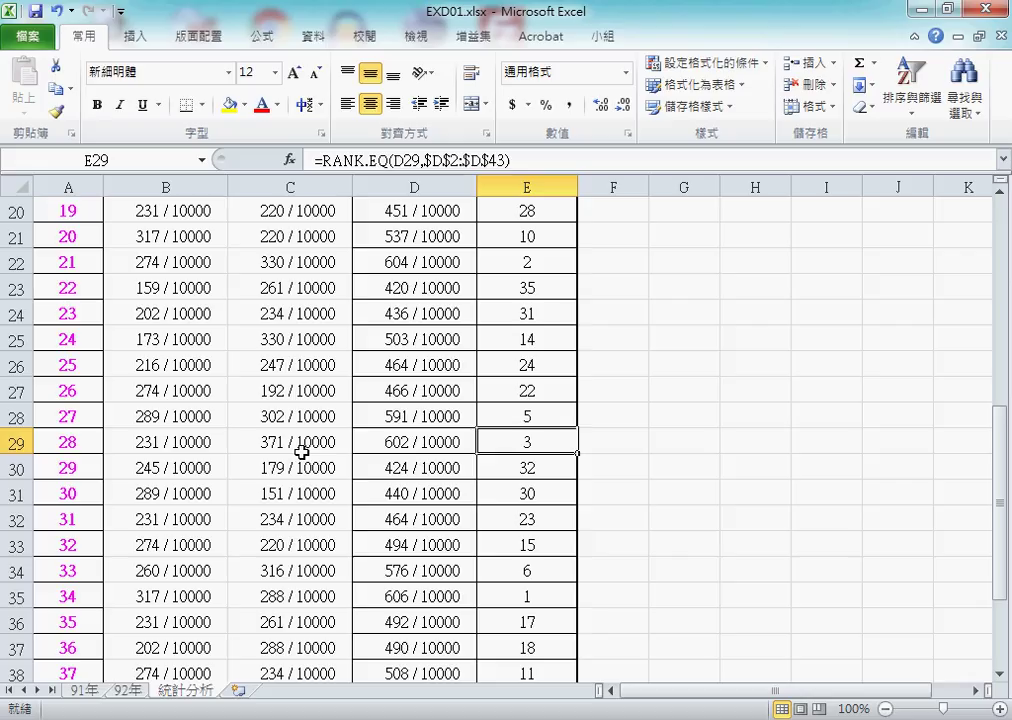
{"action": "left_click", "coordinate": [78, 452]}
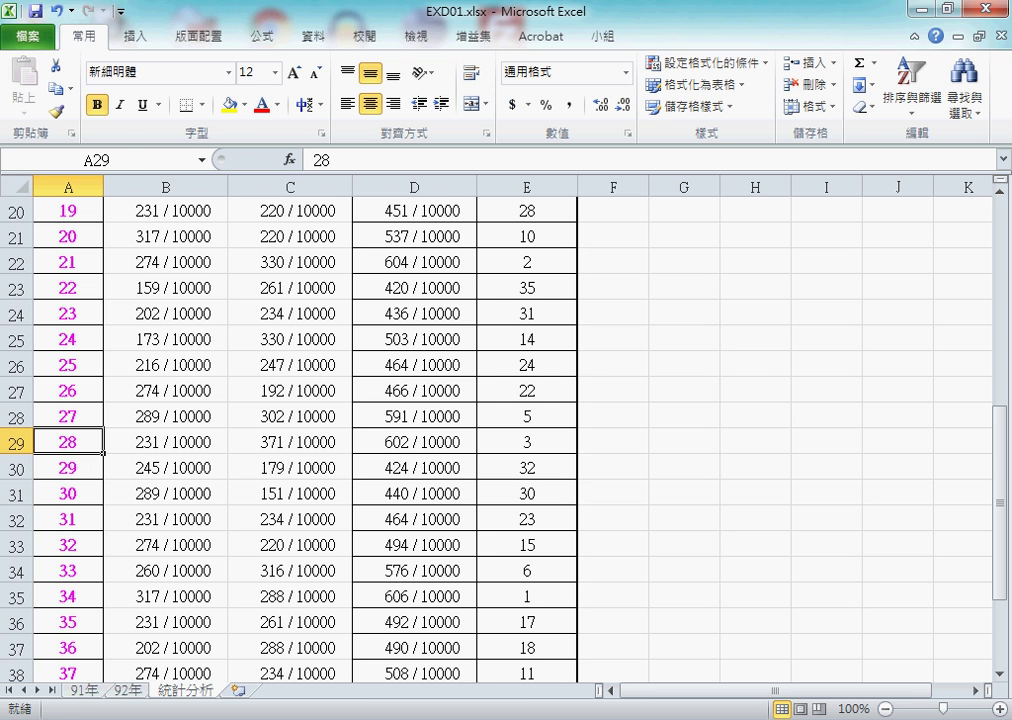
{"action": "key", "text": "alt+Tab"}
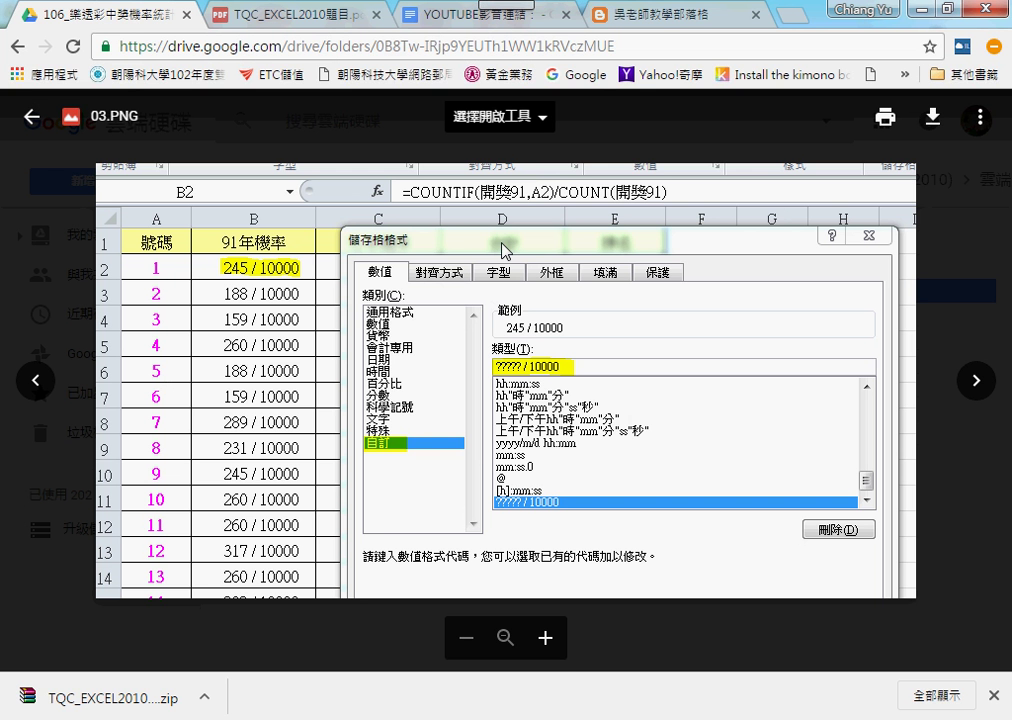
- Open the exam PDF and mark the top-3 blue, bold '第×名' formatting requirement
{"action": "left_click", "coordinate": [263, 30]}
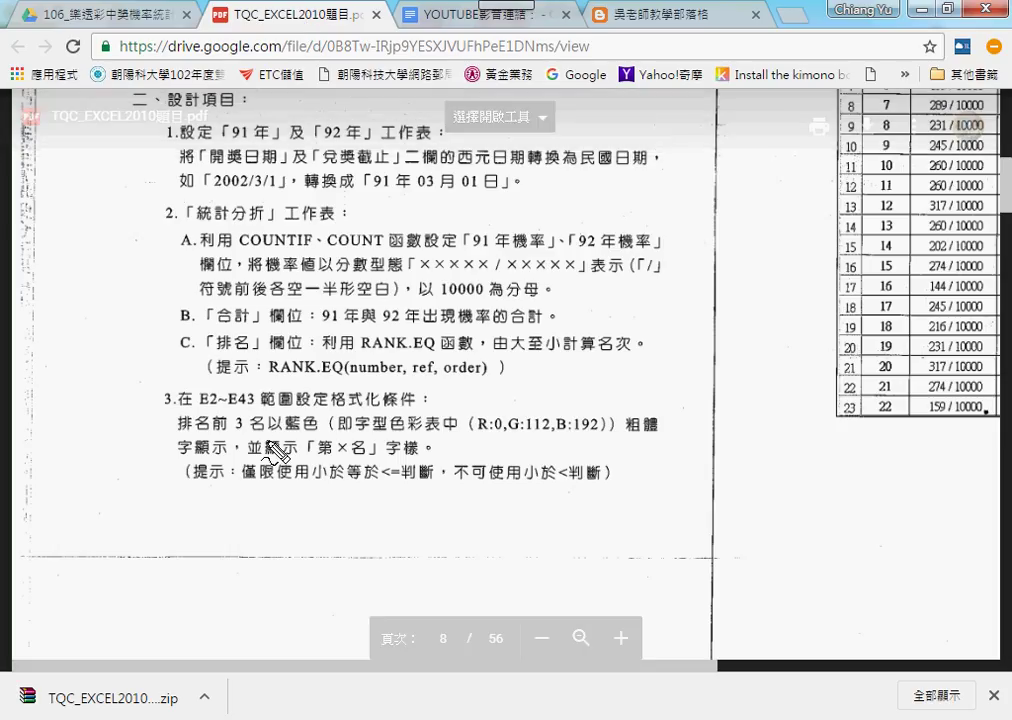
{"action": "left_click_drag", "start_coordinate": [328, 405], "coordinate": [417, 405]}
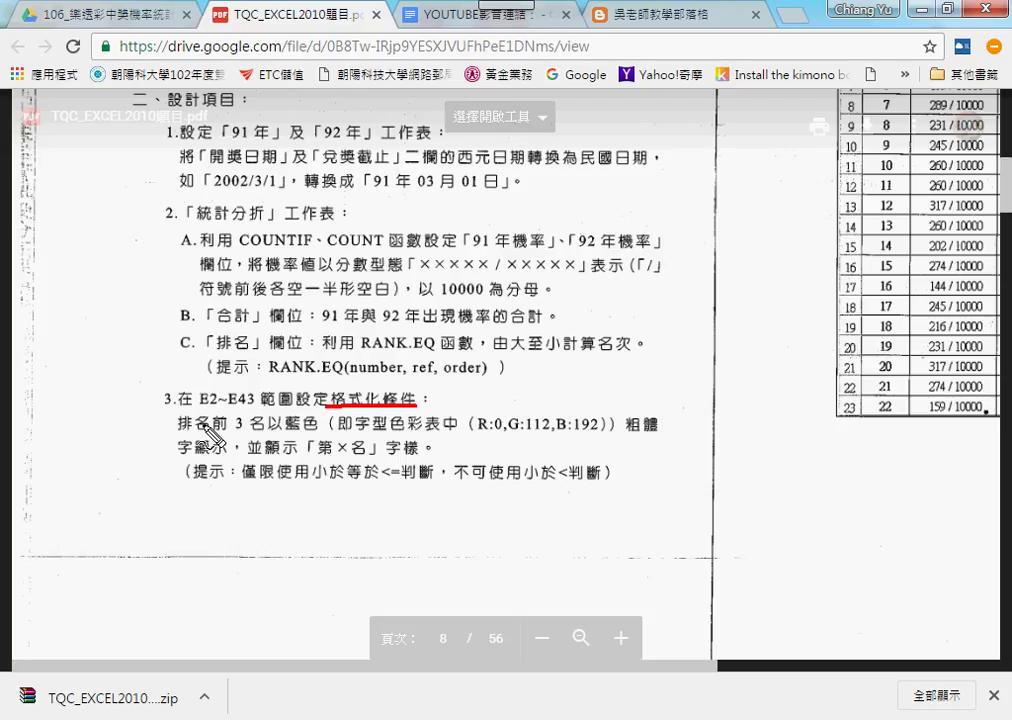
{"action": "mouse_move", "coordinate": [215, 435]}
{"action": "left_mouse_down"}
{"action": "mouse_move", "coordinate": [285, 432]}
{"action": "mouse_move", "coordinate": [318, 412]}
{"action": "mouse_move", "coordinate": [316, 432]}
{"action": "left_mouse_up"}
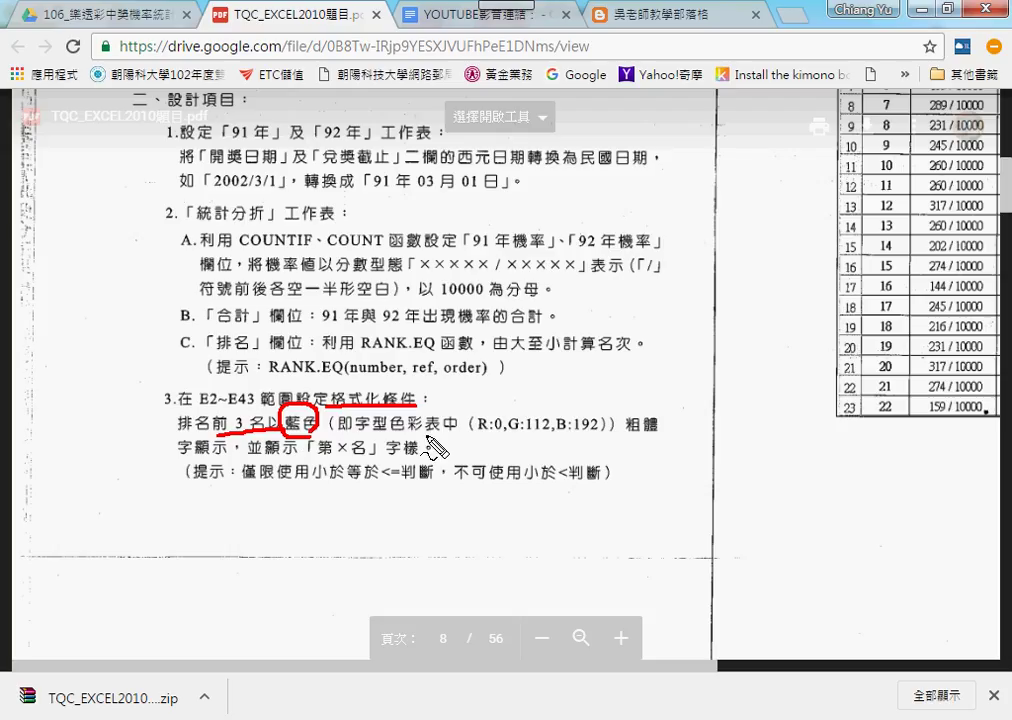
{"action": "left_click_drag", "start_coordinate": [625, 435], "coordinate": [662, 435]}
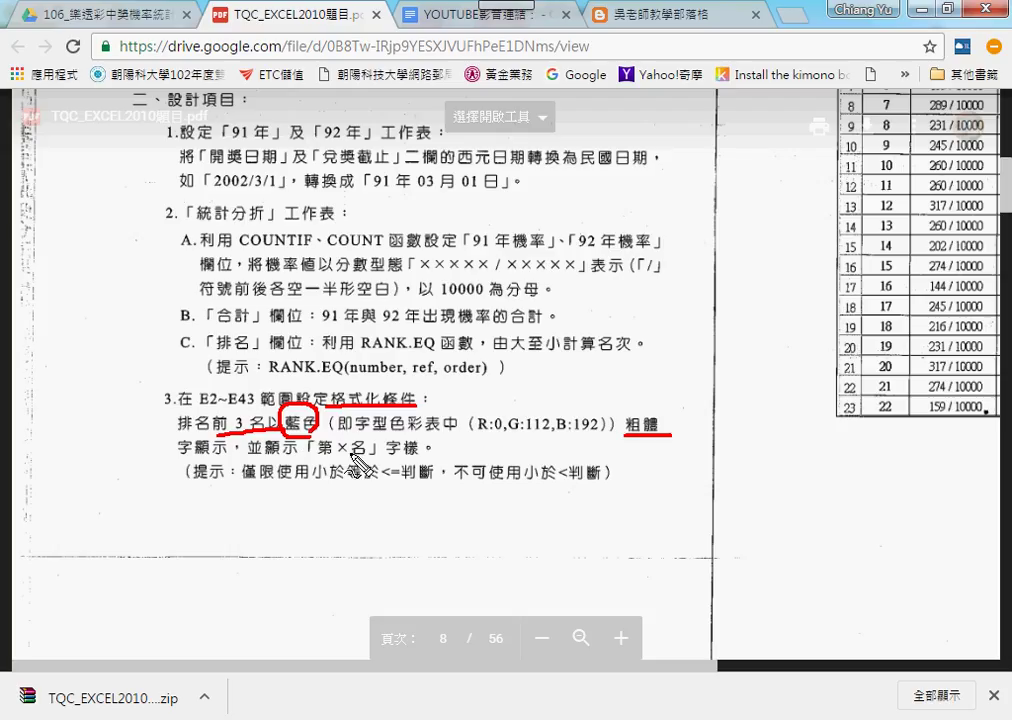
{"action": "left_click_drag", "start_coordinate": [247, 456], "coordinate": [364, 458]}
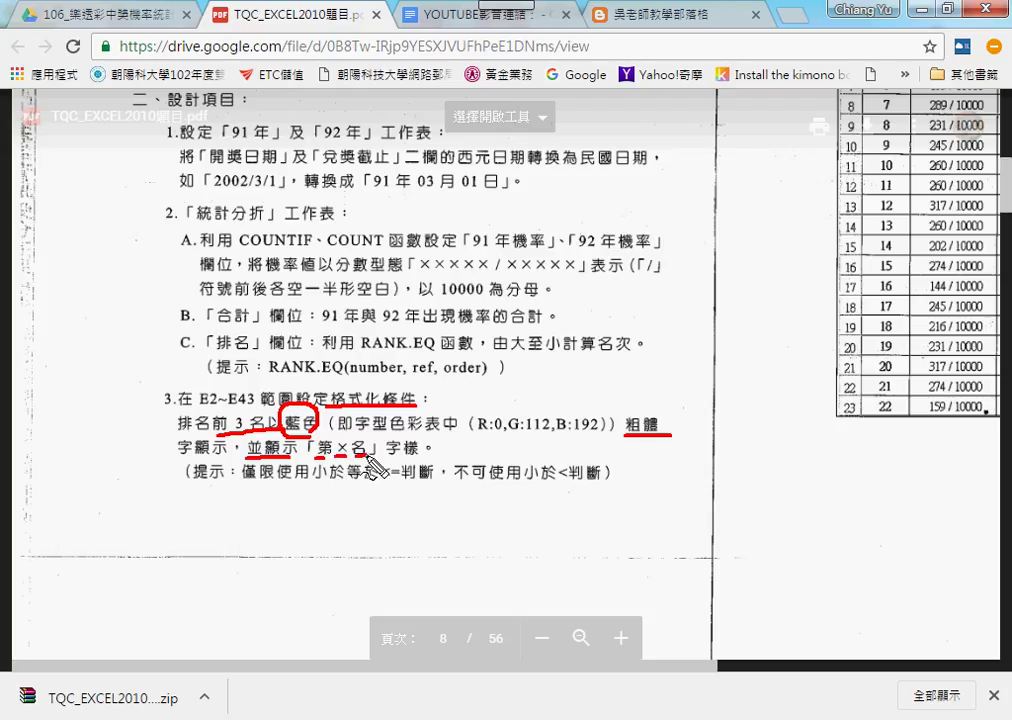
{"action": "key", "text": "Escape"}
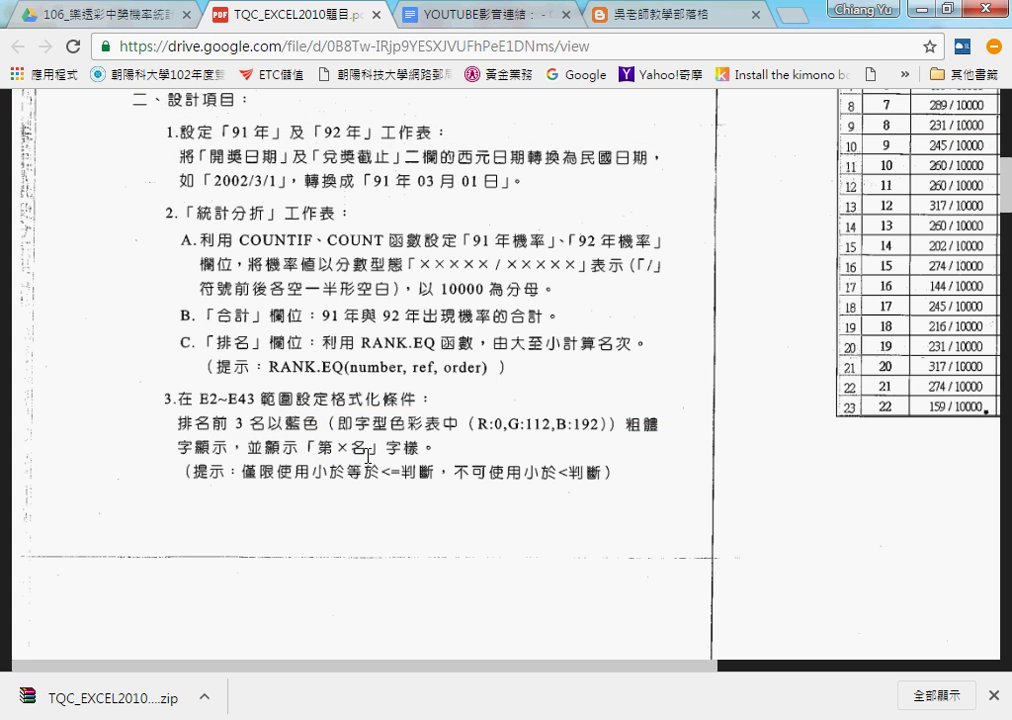
- Return to Excel and reopen E2's RANK.EQ arguments, annotating the D2 total and Ref range
{"action": "left_click", "coordinate": [921, 14]}
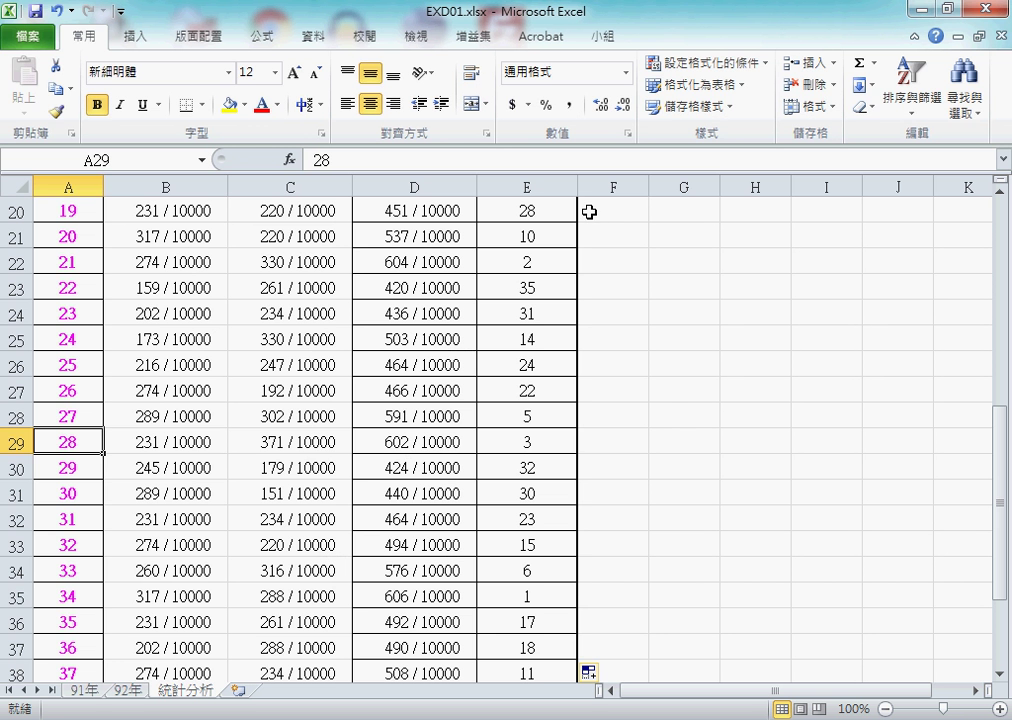
{"action": "scroll", "coordinate": [591, 309], "scroll_direction": "up", "scroll_amount": 6}
{"action": "left_click", "coordinate": [500, 232]}
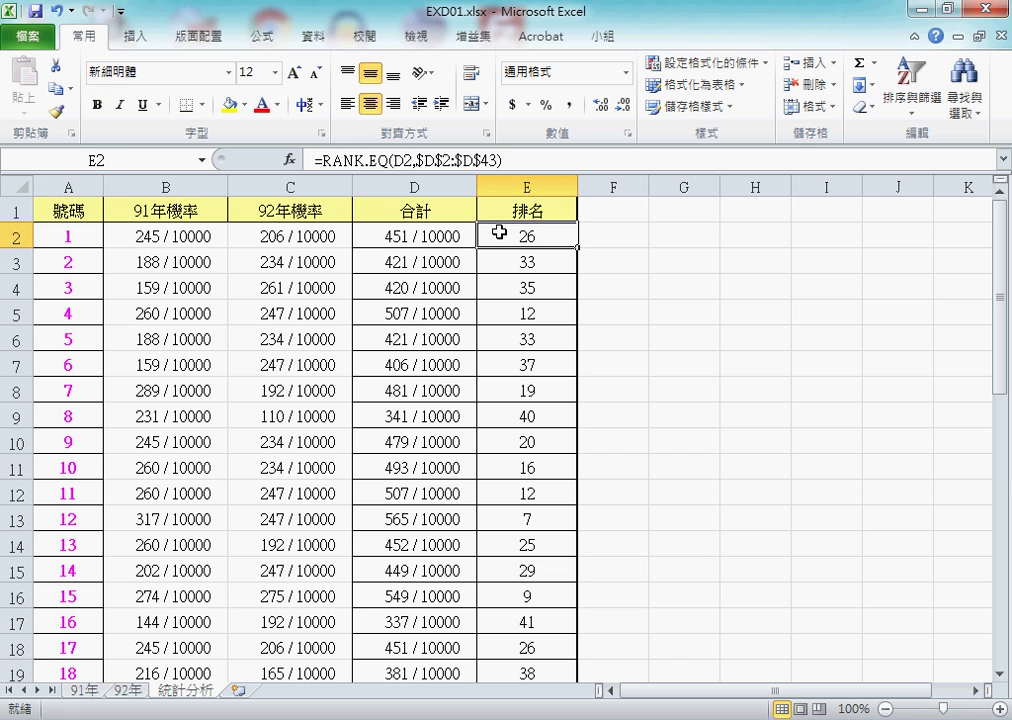
{"action": "left_click", "coordinate": [346, 162]}
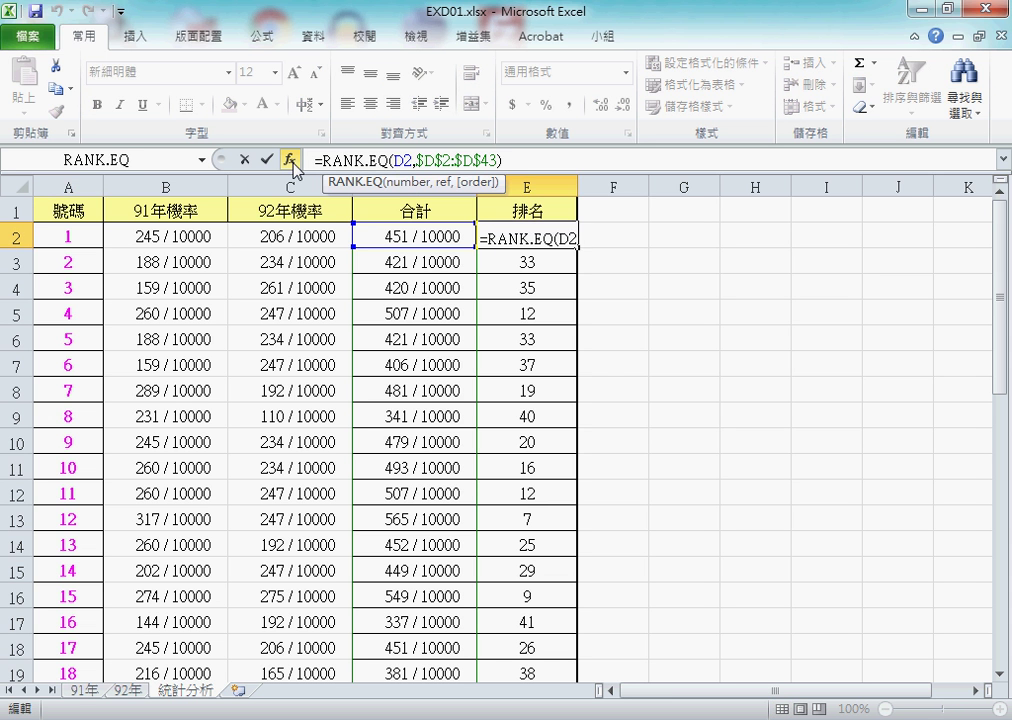
{"action": "left_click", "coordinate": [289, 160]}
{"action": "left_click_drag", "start_coordinate": [613, 236], "coordinate": [715, 233]}
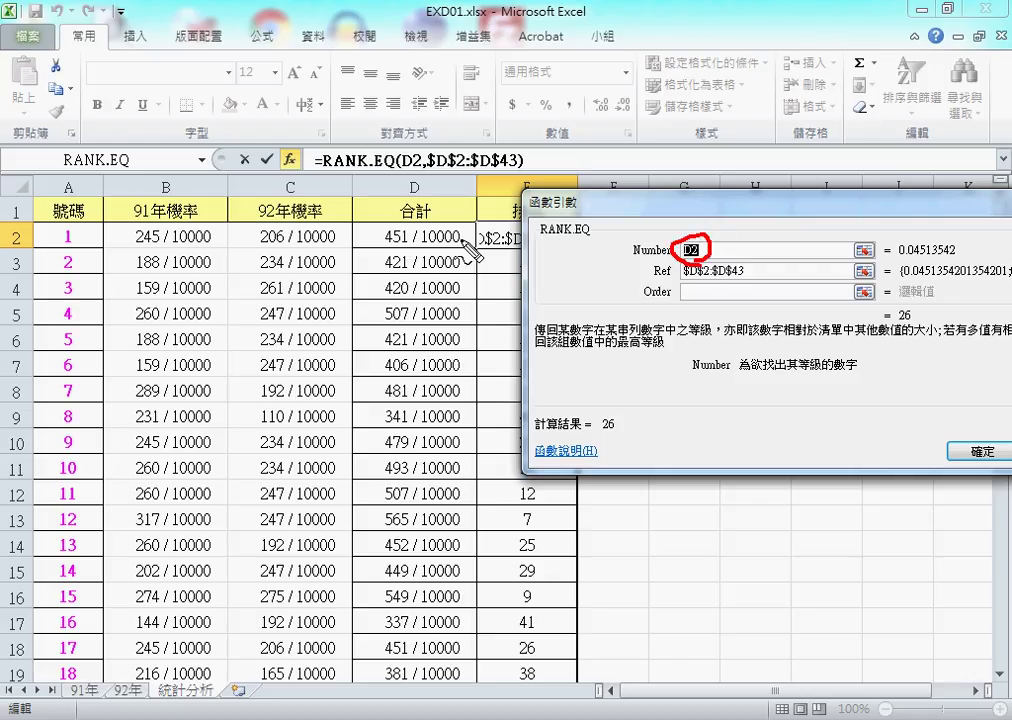
{"action": "left_click_drag", "start_coordinate": [460, 240], "coordinate": [462, 232]}
{"action": "left_click_drag", "start_coordinate": [651, 281], "coordinate": [730, 279]}
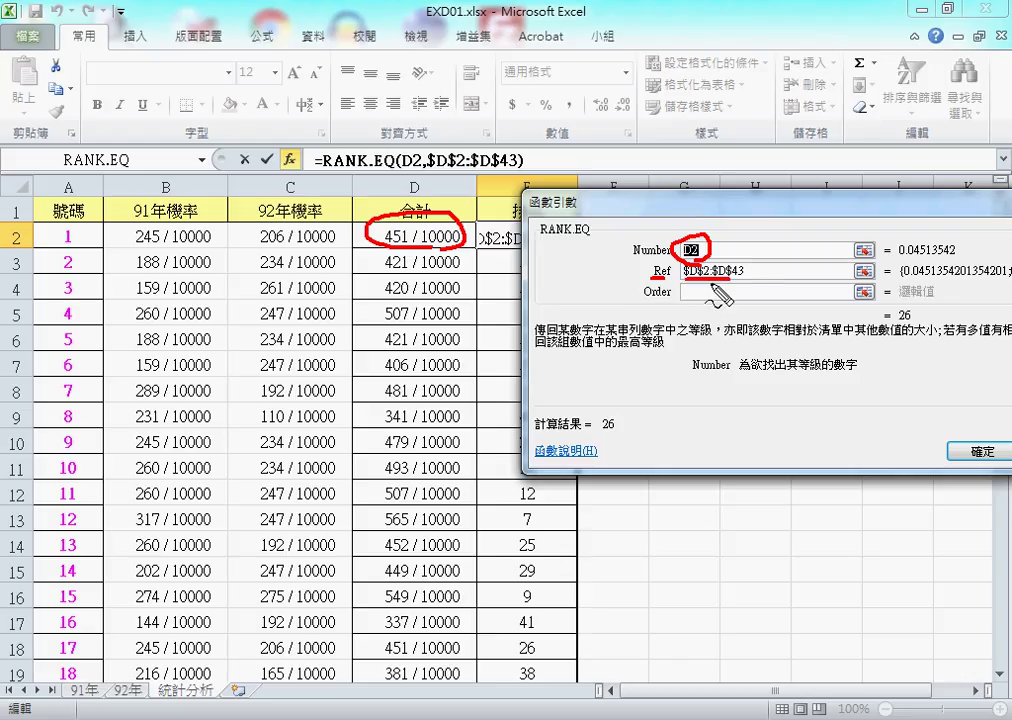
{"action": "mouse_move", "coordinate": [787, 240]}
{"action": "left_mouse_down"}
{"action": "mouse_move", "coordinate": [785, 272]}
{"action": "mouse_move", "coordinate": [807, 238]}
{"action": "left_mouse_up"}
{"action": "mouse_move", "coordinate": [787, 256]}
{"action": "left_mouse_down"}
{"action": "mouse_move", "coordinate": [835, 262]}
{"action": "mouse_move", "coordinate": [826, 283]}
{"action": "left_mouse_up"}
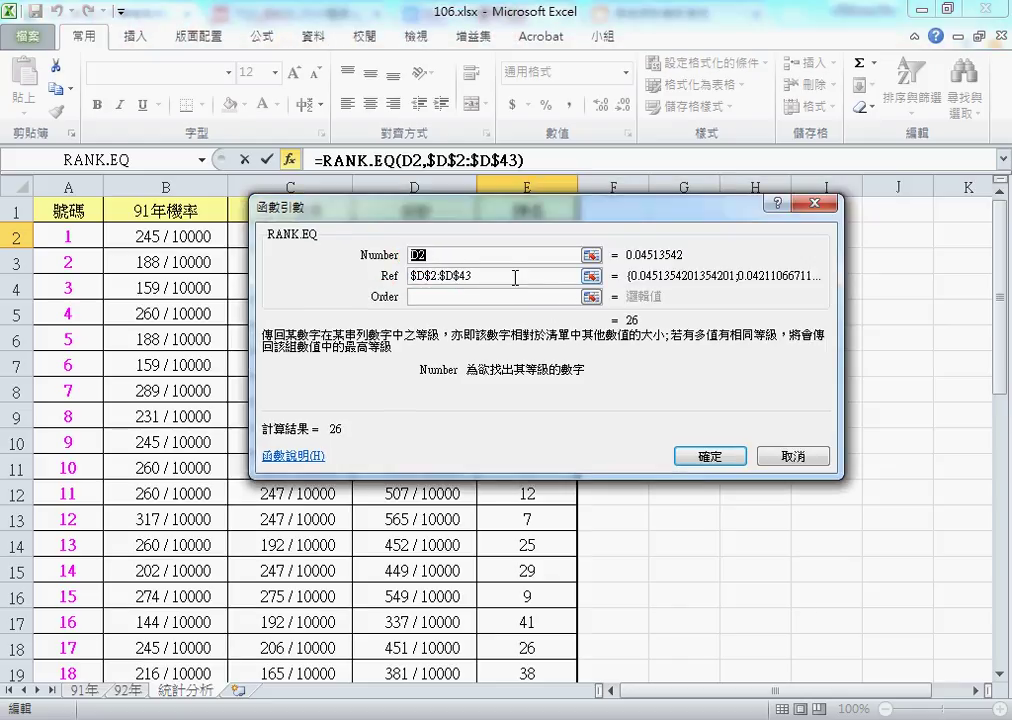
- Cycle the Ref range through reference styles, ending at relative D2:D43
{"action": "key", "text": "F4"}
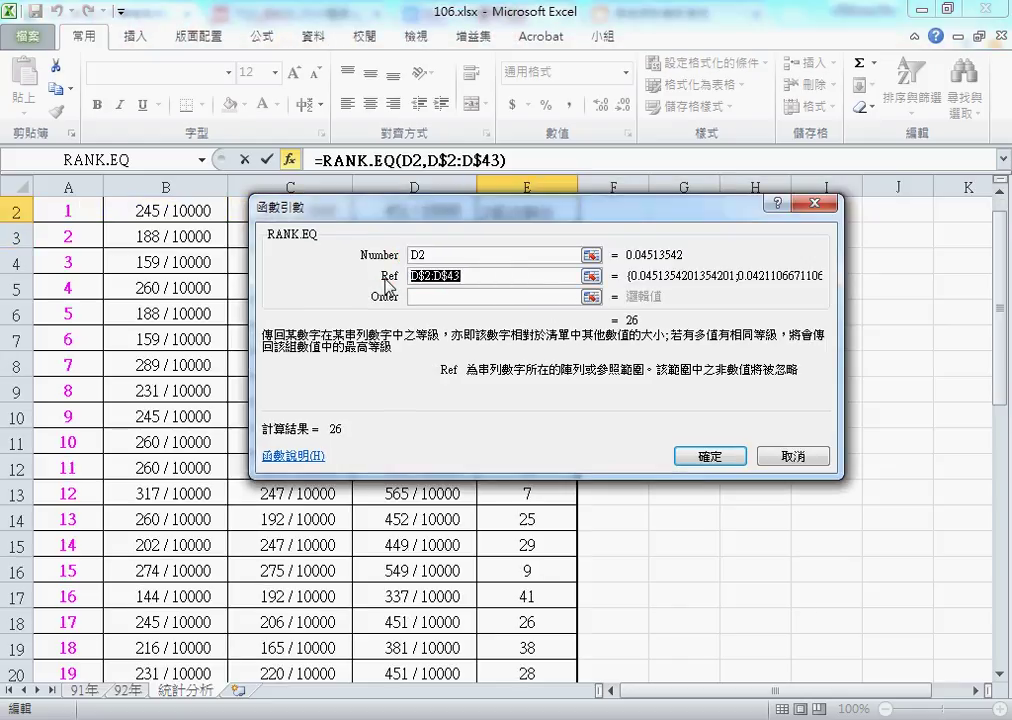
{"action": "key", "text": "F4"}
{"action": "key", "text": "F4"}
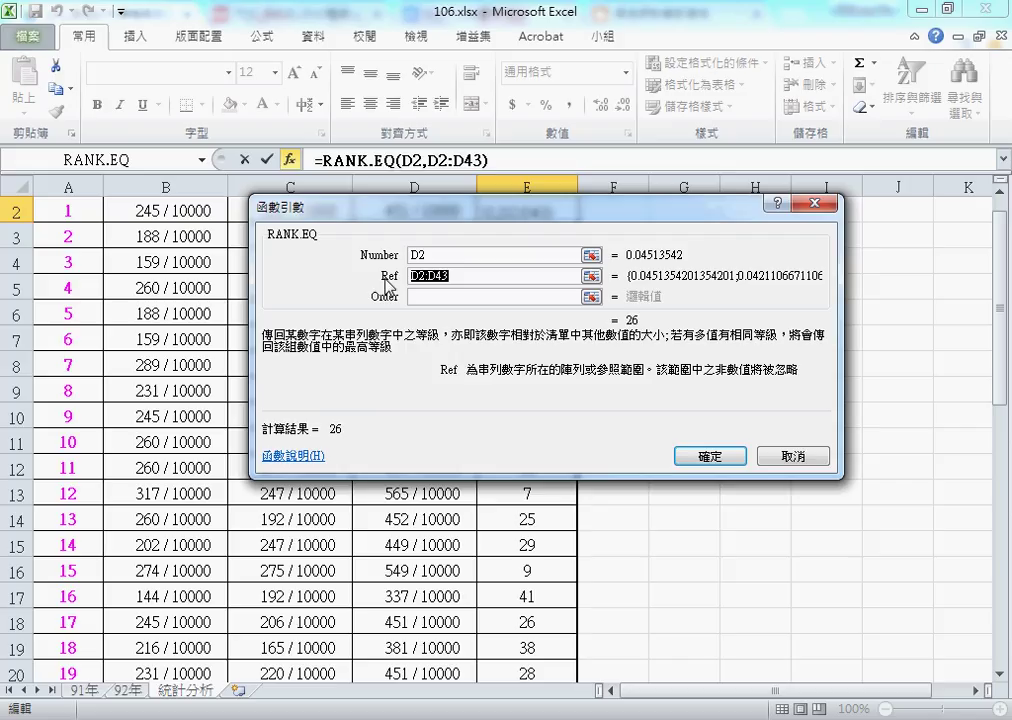
{"action": "key", "text": "F4"}
{"action": "key", "text": "F4"}
{"action": "key", "text": "F4"}
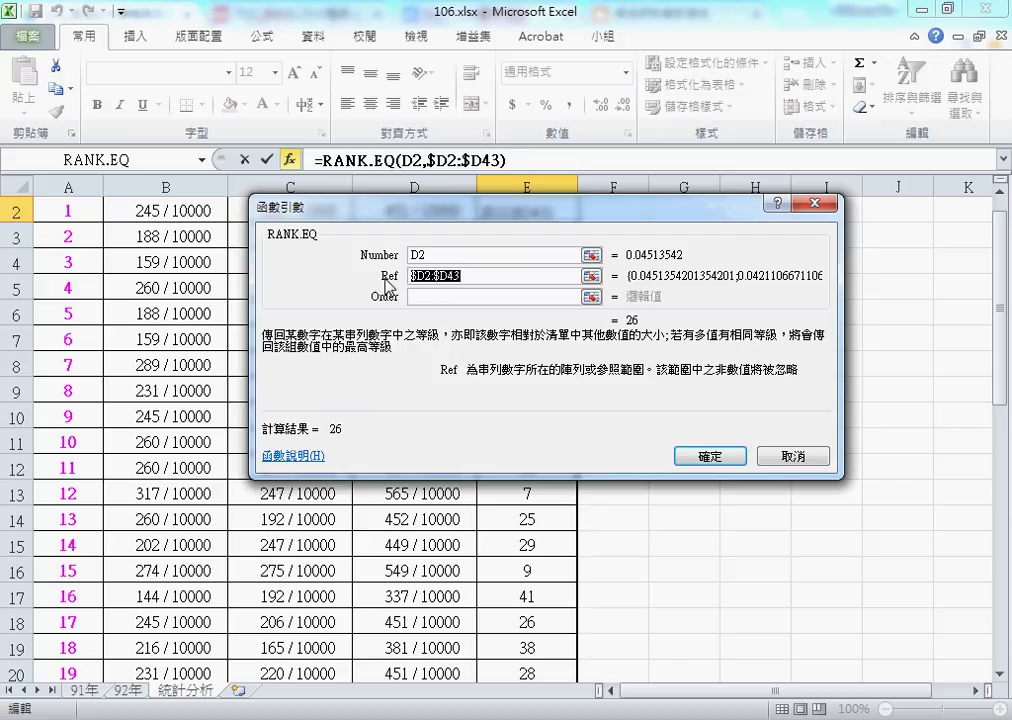
{"action": "key", "text": "F4"}
{"action": "key", "text": "F4"}
{"action": "key", "text": "F4"}
{"action": "key", "text": "F4"}
{"action": "key", "text": "F4"}
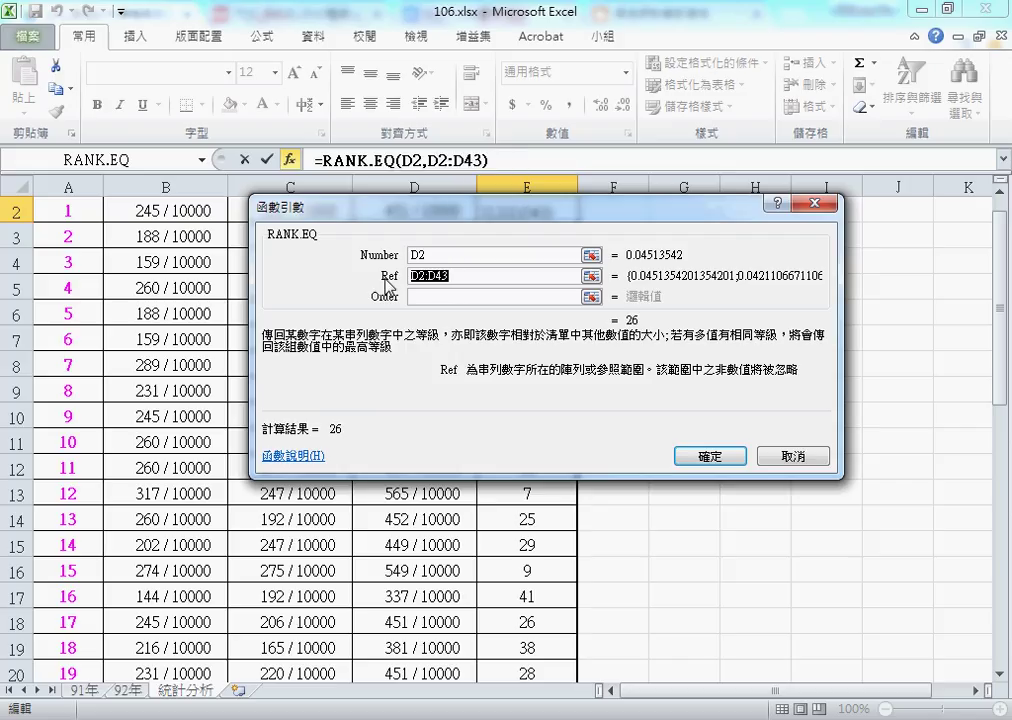
{"action": "key", "text": "F4"}
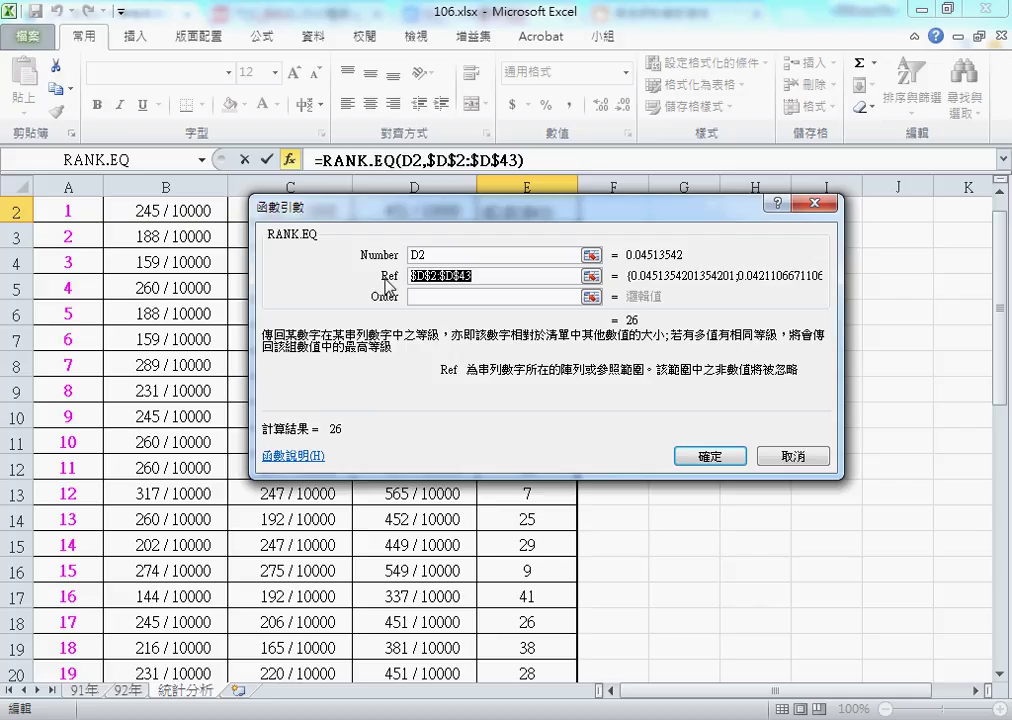
{"action": "key", "text": "F4"}
{"action": "key", "text": "F4"}
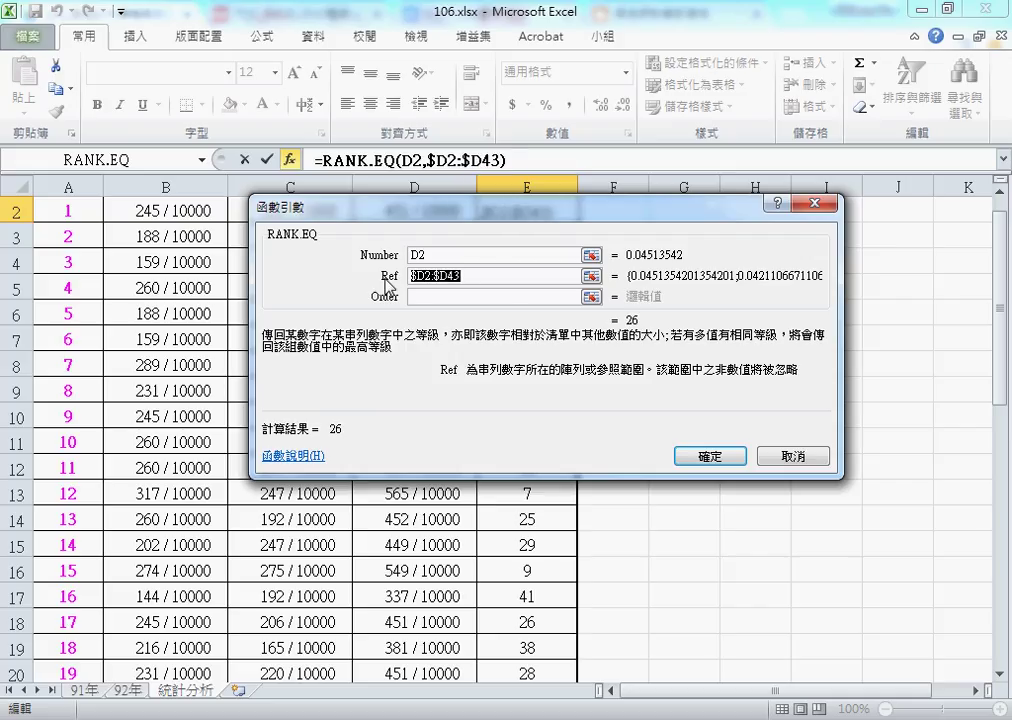
{"action": "key", "text": "F4"}
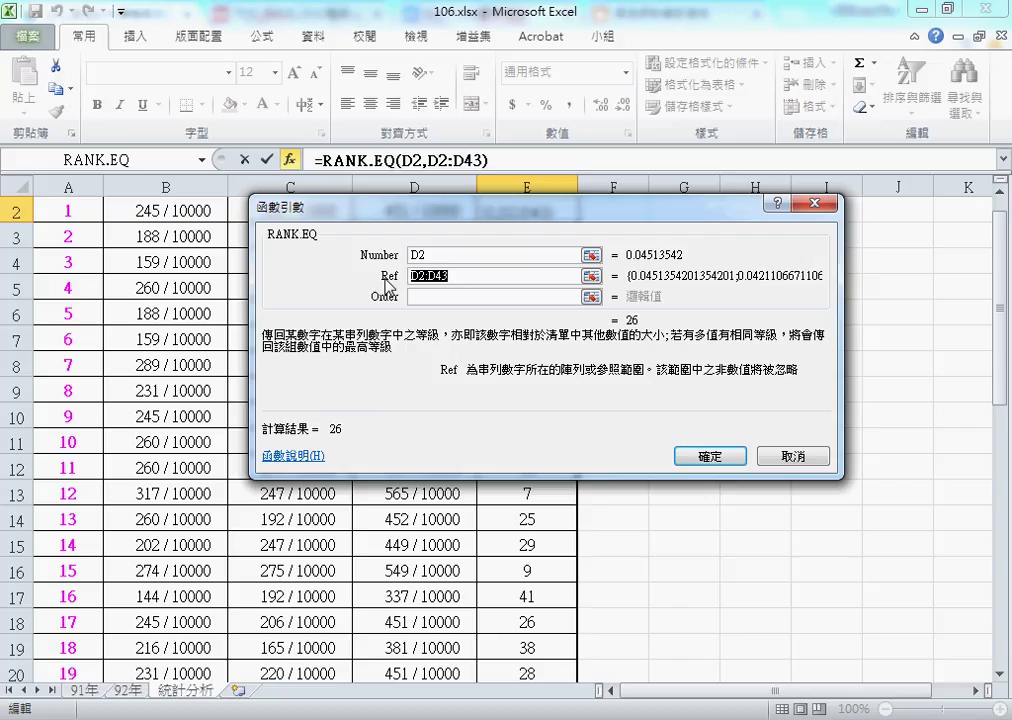
{"action": "key", "text": "F4"}
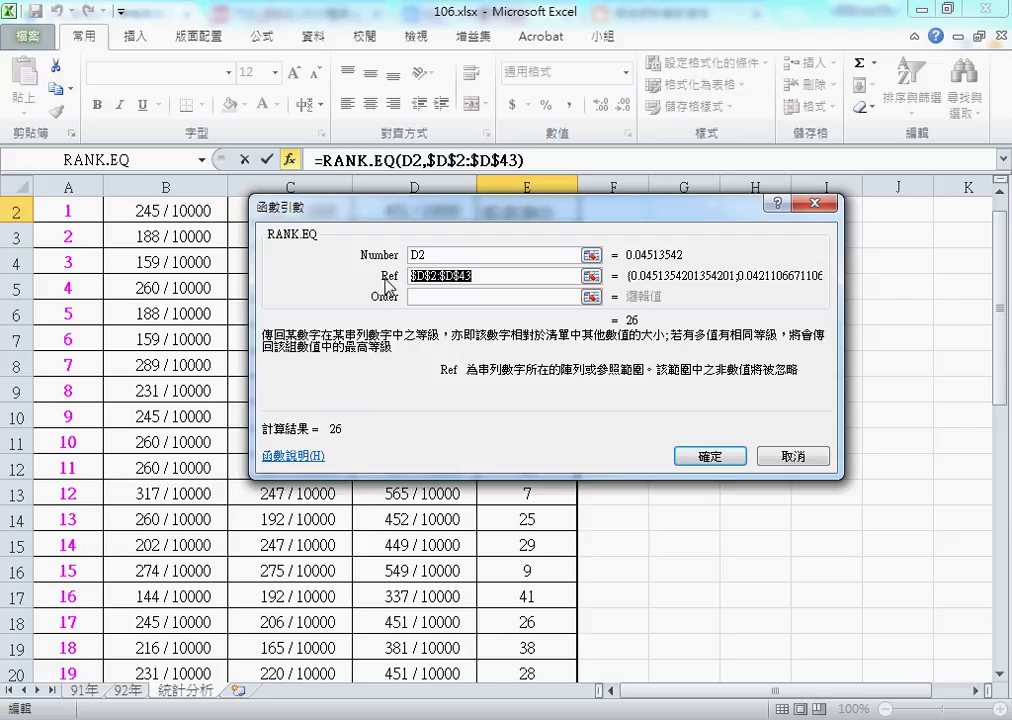
{"action": "key", "text": "F4"}
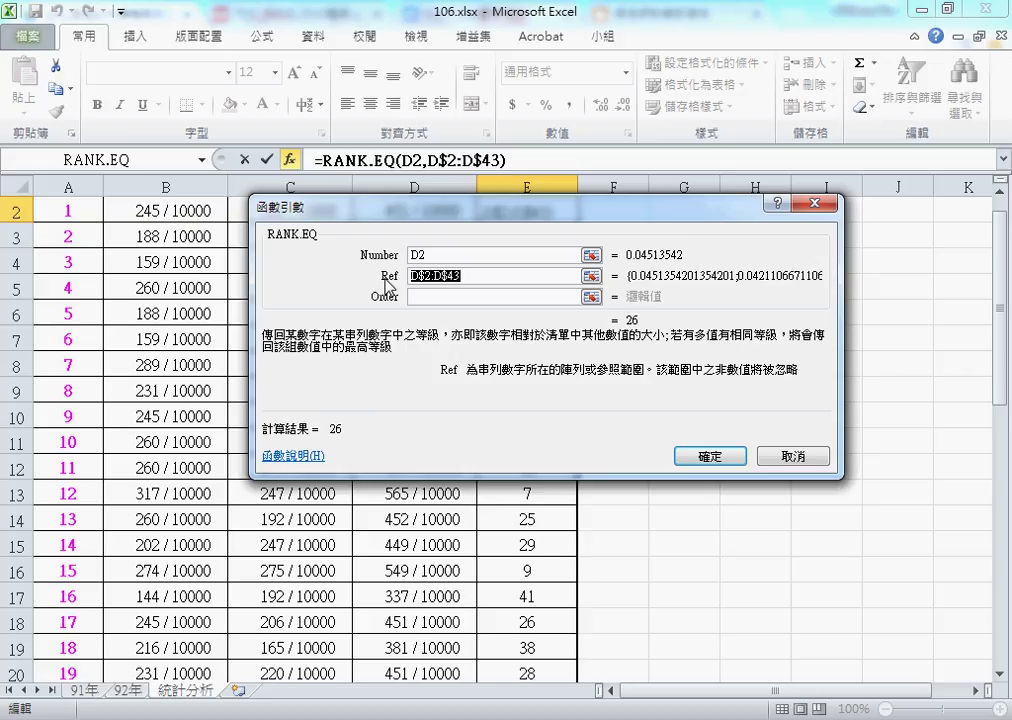
{"action": "key", "text": "F4"}
{"action": "key", "text": "F4"}
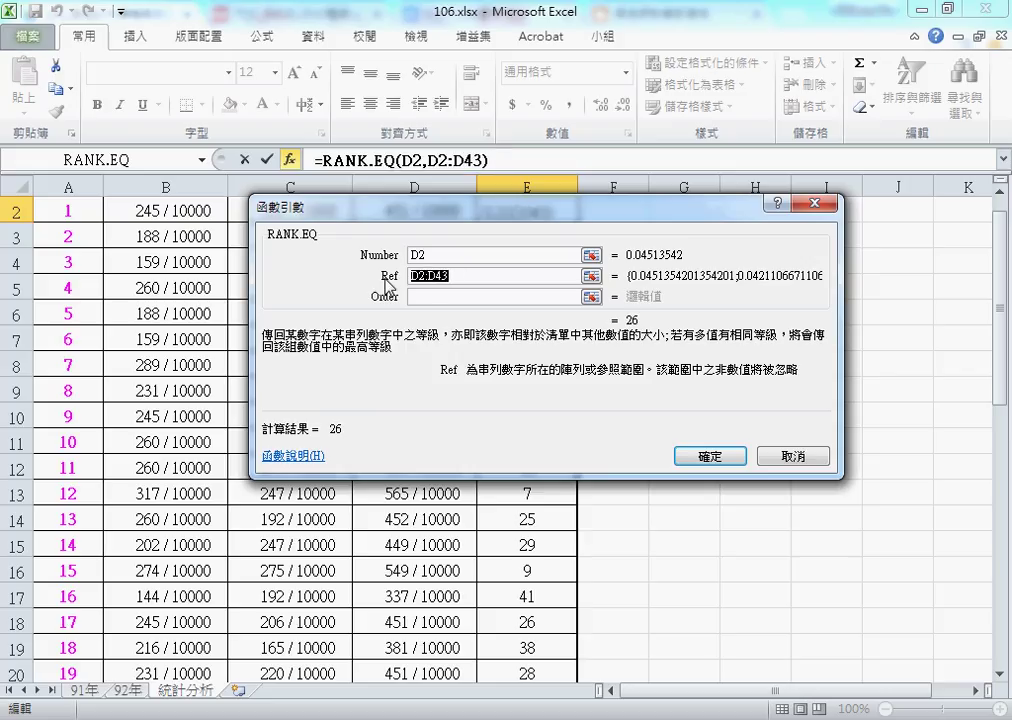
- Fill the relative-range rank formula down E2:E43 and inspect the wrong duplicate ranks
{"action": "left_click", "coordinate": [708, 456]}
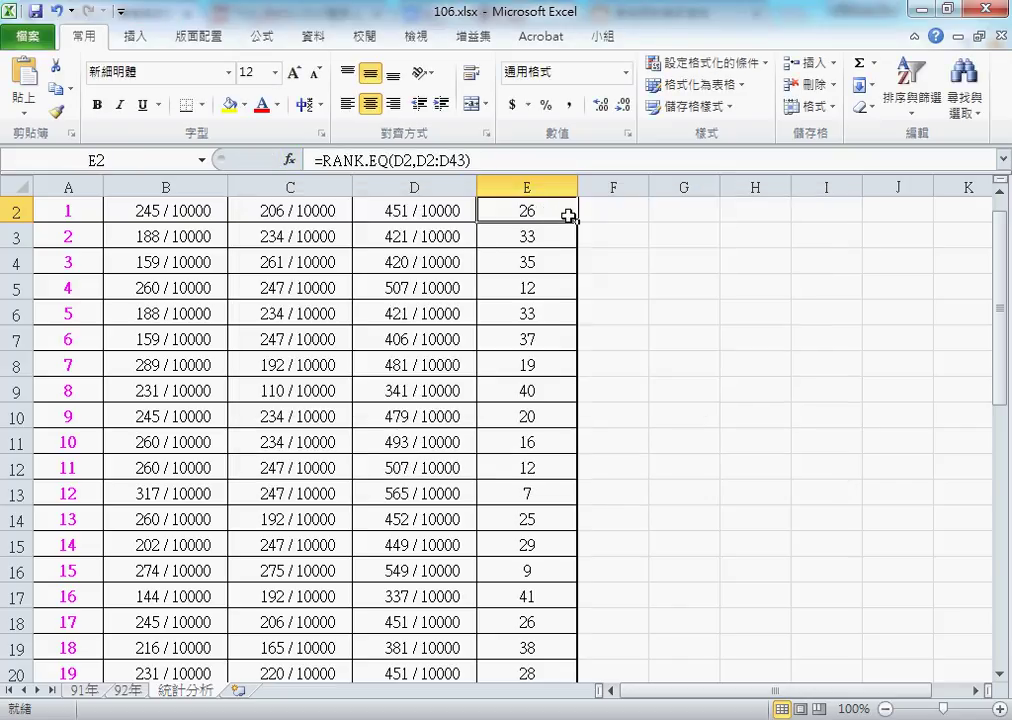
{"action": "double_click", "coordinate": [577, 221]}
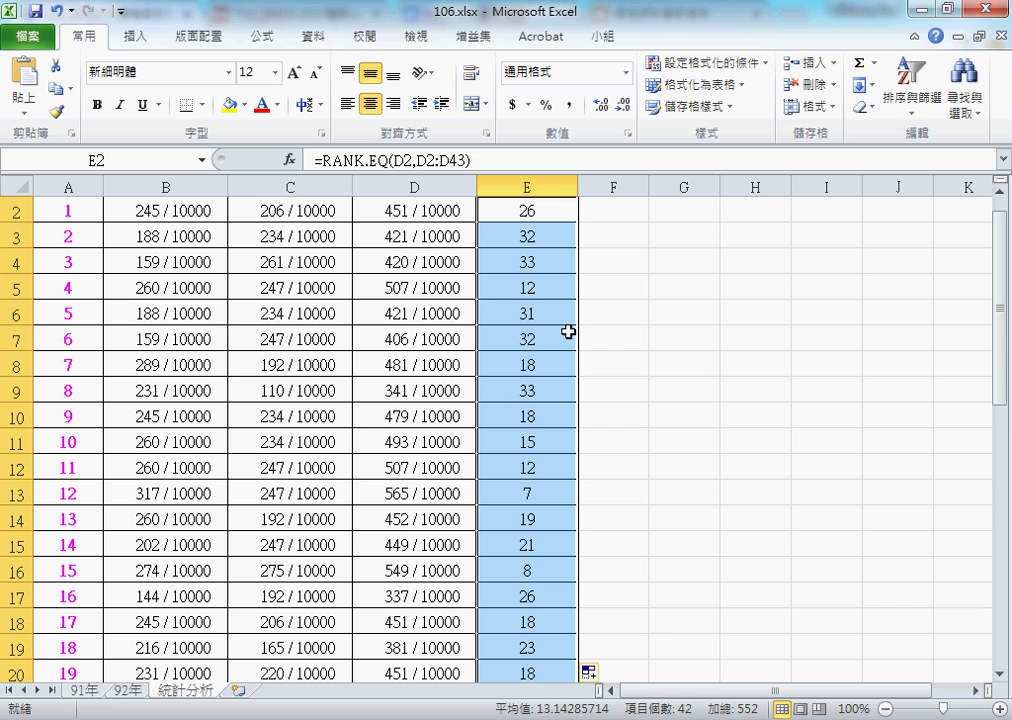
{"action": "scroll", "coordinate": [569, 350], "scroll_direction": "down", "scroll_amount": 4}
{"action": "scroll", "coordinate": [568, 356], "scroll_direction": "down", "scroll_amount": 1}
{"action": "scroll", "coordinate": [568, 356], "scroll_direction": "down", "scroll_amount": 2}
{"action": "scroll", "coordinate": [568, 356], "scroll_direction": "down", "scroll_amount": 2}
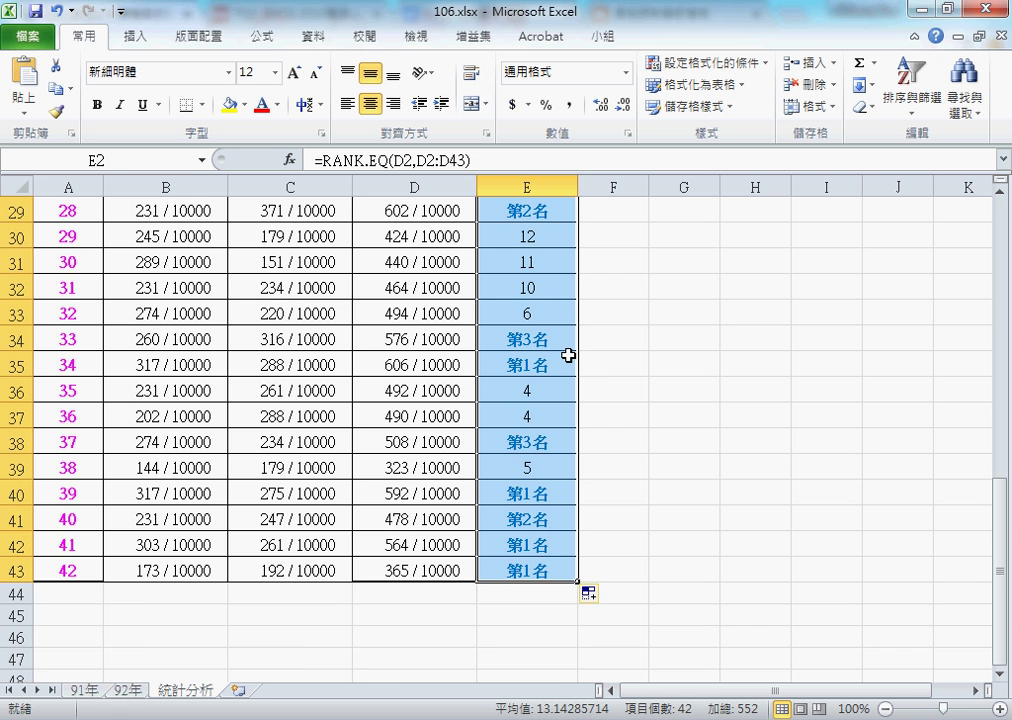
{"action": "scroll", "coordinate": [568, 356], "scroll_direction": "up", "scroll_amount": 2}
{"action": "scroll", "coordinate": [568, 356], "scroll_direction": "up", "scroll_amount": 1}
{"action": "scroll", "coordinate": [568, 356], "scroll_direction": "up", "scroll_amount": 2}
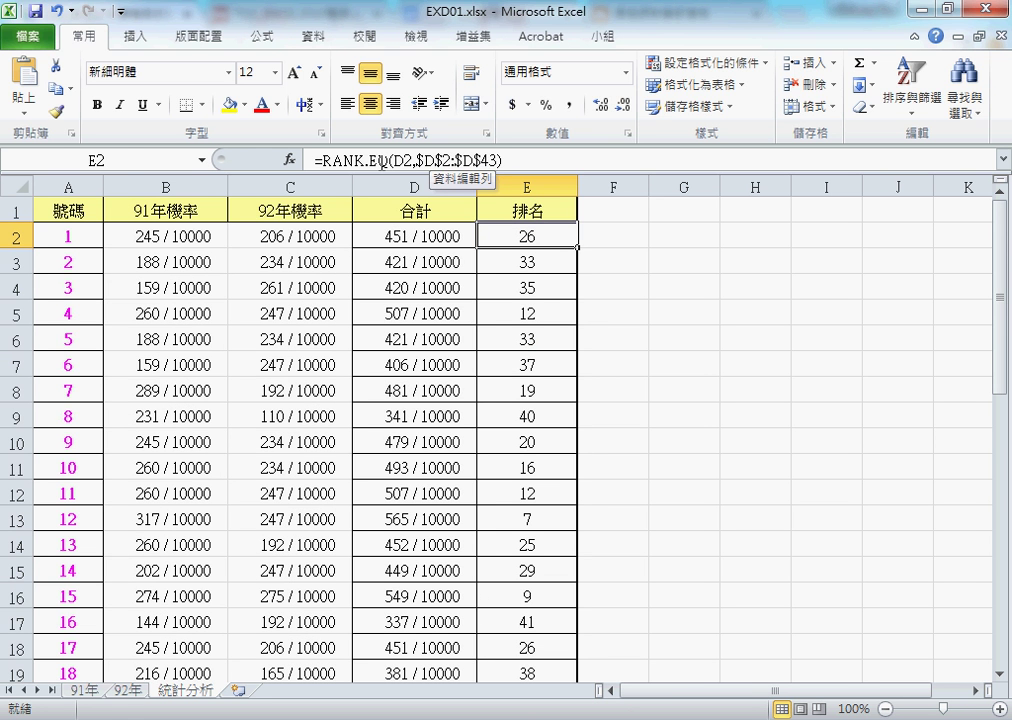
- Reopen E2's RANK.EQ arguments and switch the Ref range to relative D2:D43
{"action": "key", "text": "F2"}
{"action": "left_click", "coordinate": [290, 160]}
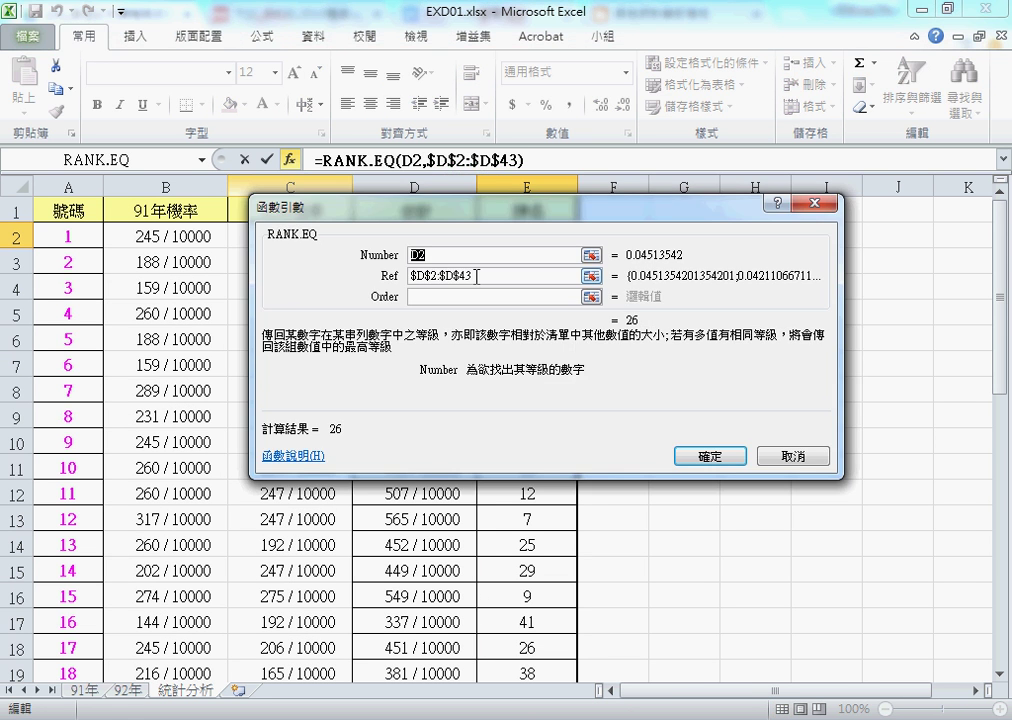
{"action": "key", "text": "Tab"}
{"action": "key", "text": "F4"}
{"action": "key", "text": "F4"}
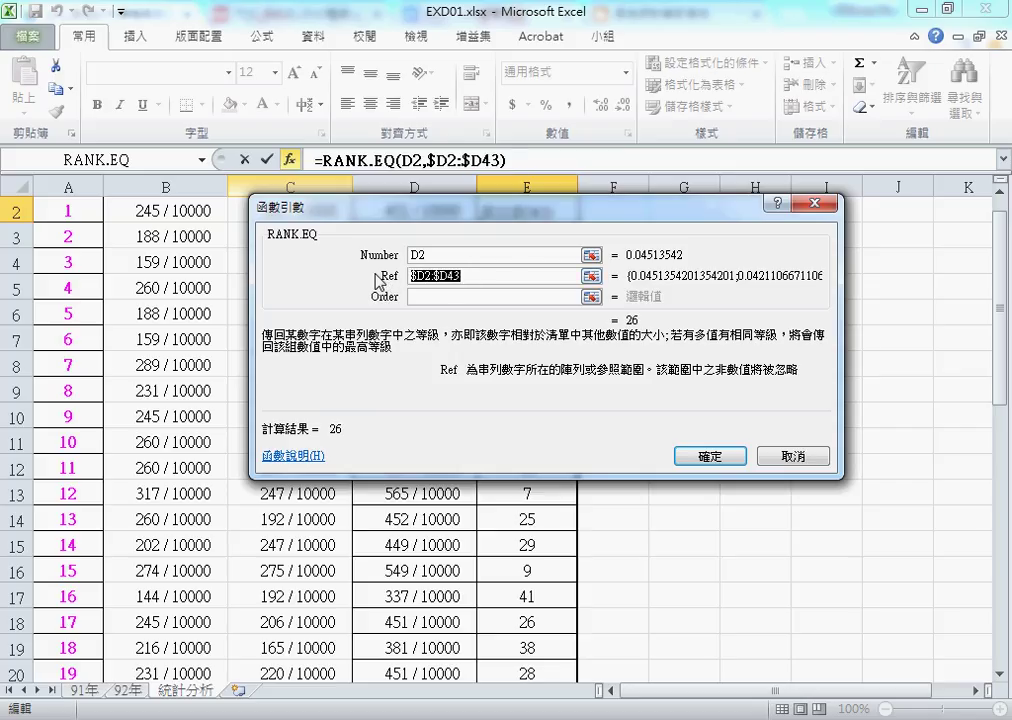
{"action": "key", "text": "F4"}
- Fill the formula down to E43 and scroll through the shifting ranks ending in repeated 1s
{"action": "left_click", "coordinate": [710, 456]}
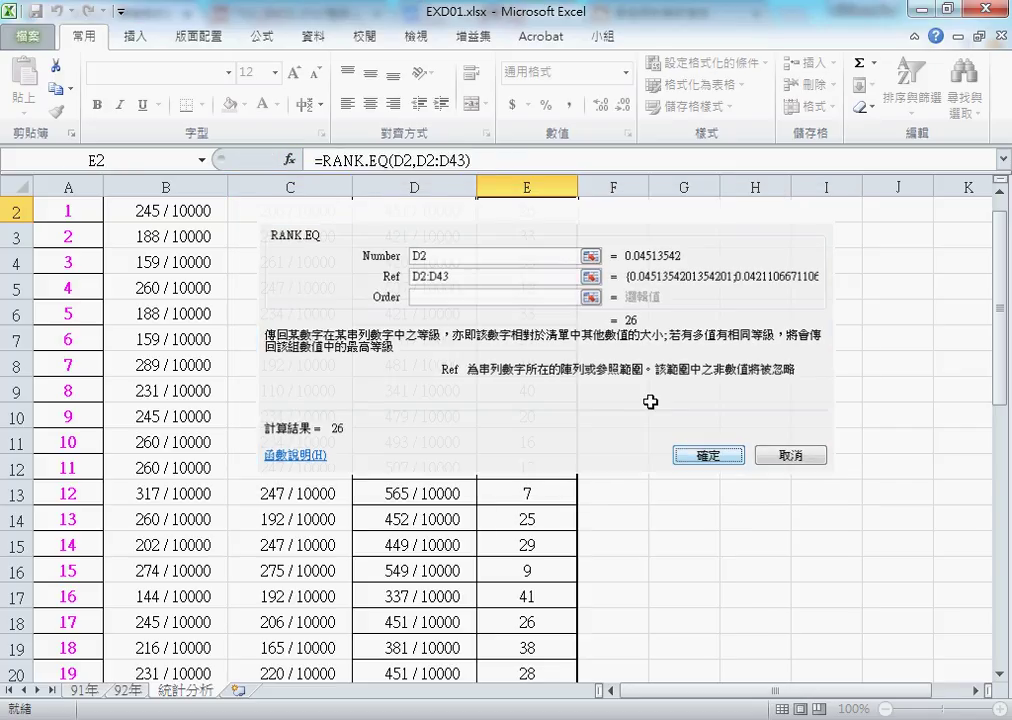
{"action": "double_click", "coordinate": [578, 224]}
{"action": "scroll", "coordinate": [594, 368], "scroll_direction": "down", "scroll_amount": 3}
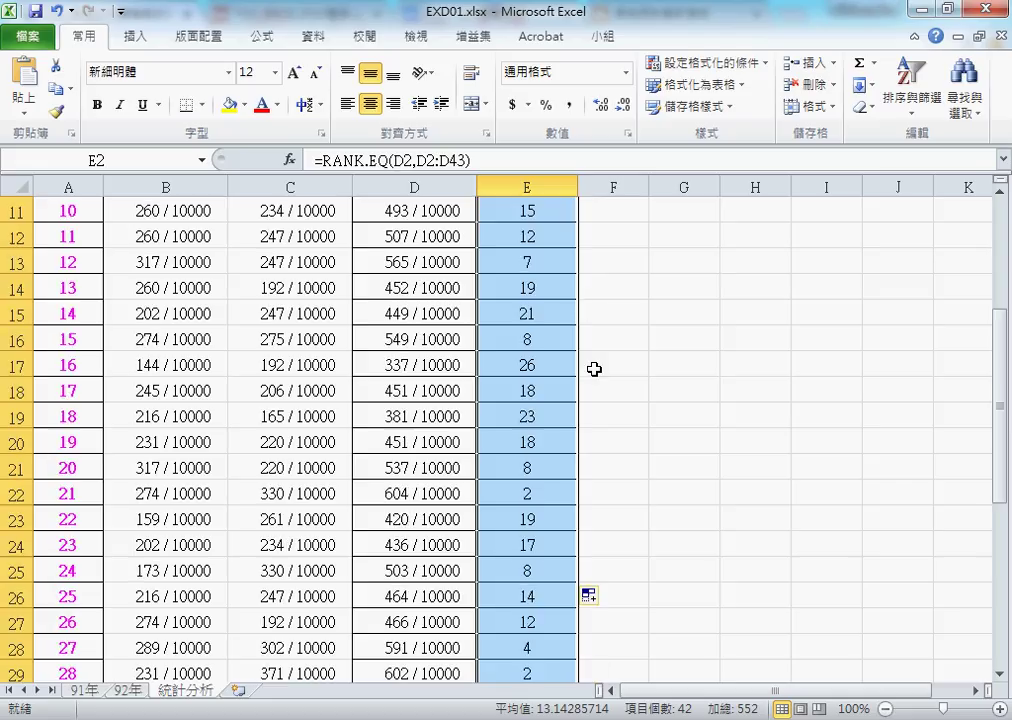
{"action": "scroll", "coordinate": [594, 368], "scroll_direction": "down", "scroll_amount": 2}
{"action": "scroll", "coordinate": [594, 368], "scroll_direction": "down", "scroll_amount": 3}
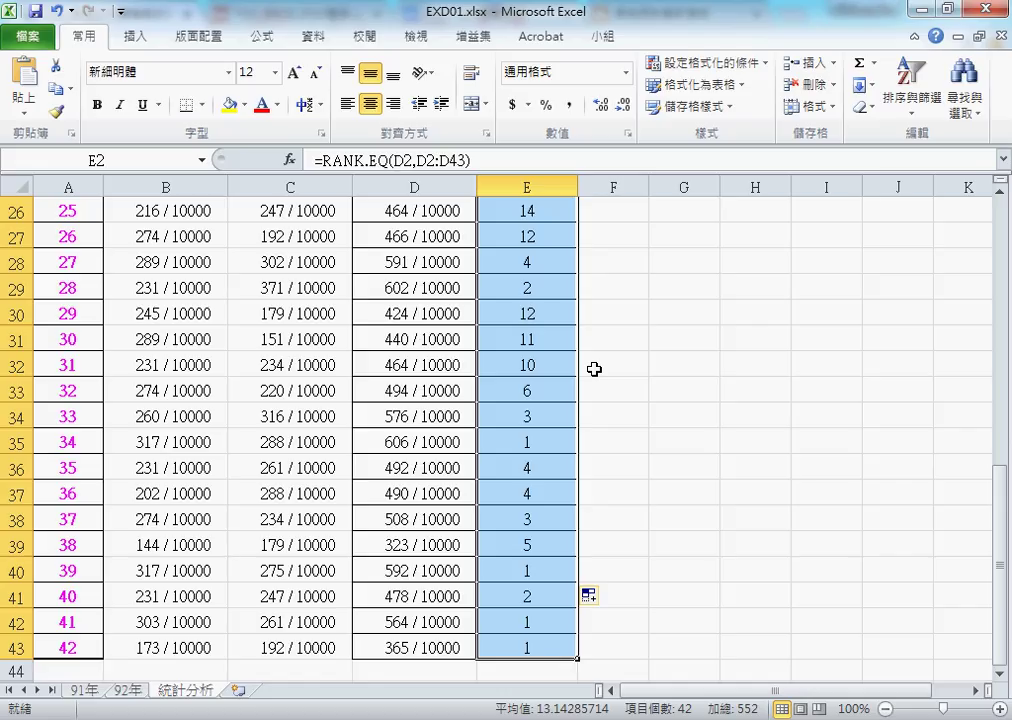
{"action": "scroll", "coordinate": [594, 369], "scroll_direction": "up", "scroll_amount": 2}
{"action": "scroll", "coordinate": [594, 369], "scroll_direction": "up", "scroll_amount": 6}
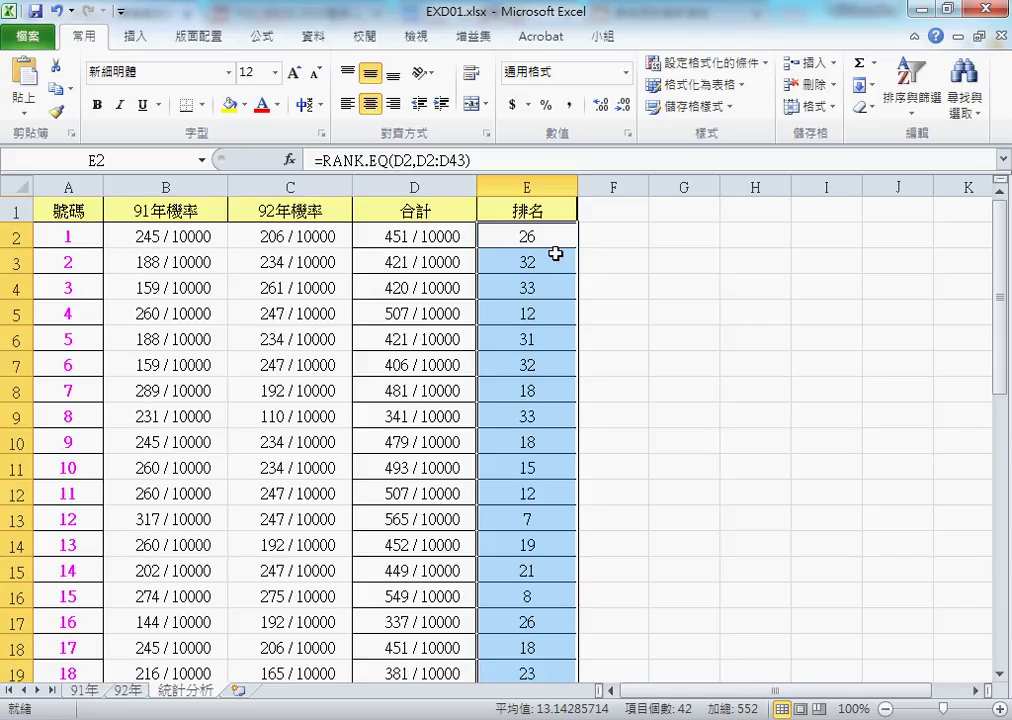
{"action": "left_click", "coordinate": [526, 232]}
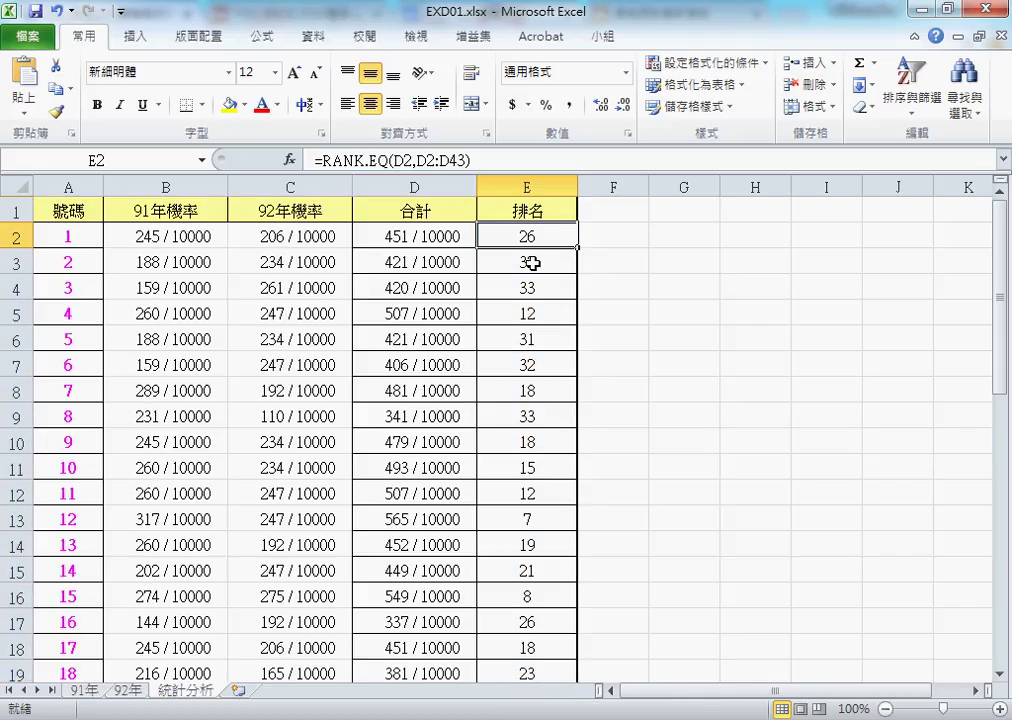
{"action": "left_click", "coordinate": [533, 263]}
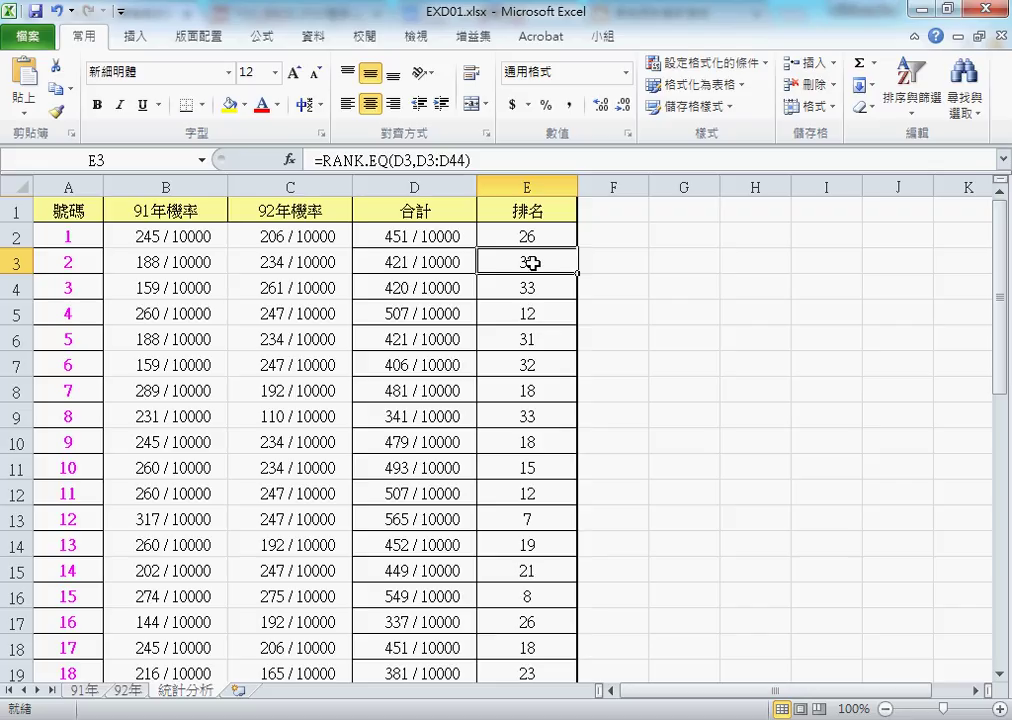
{"action": "left_click_drag", "start_coordinate": [418, 170], "coordinate": [462, 168]}
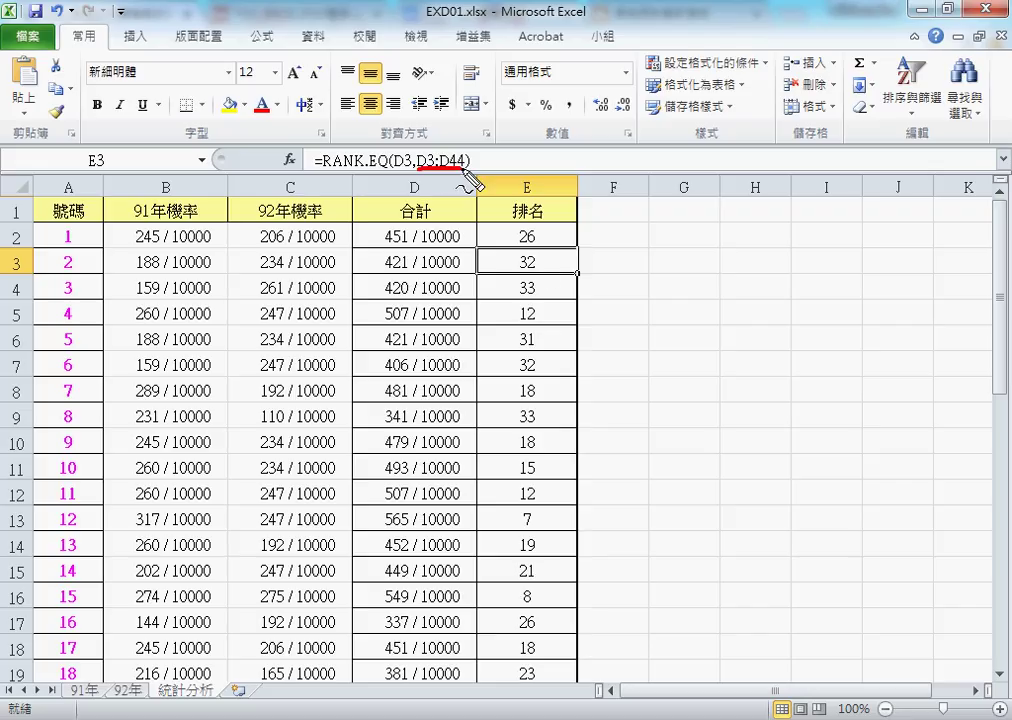
{"action": "left_click_drag", "start_coordinate": [381, 222], "coordinate": [425, 222]}
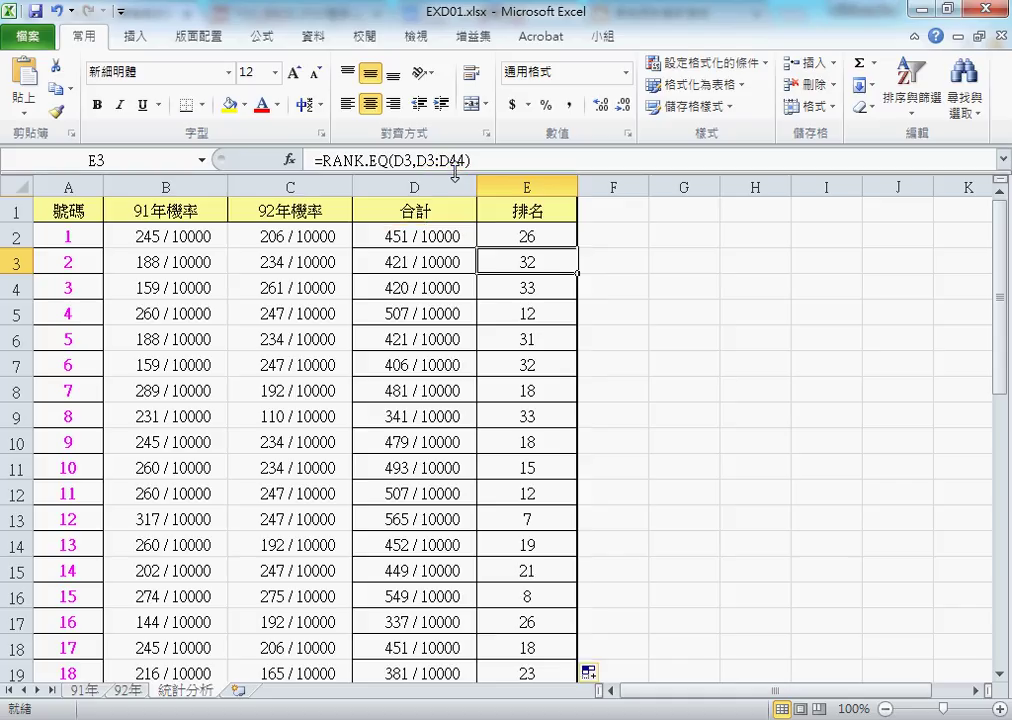
{"action": "left_click", "coordinate": [548, 288]}
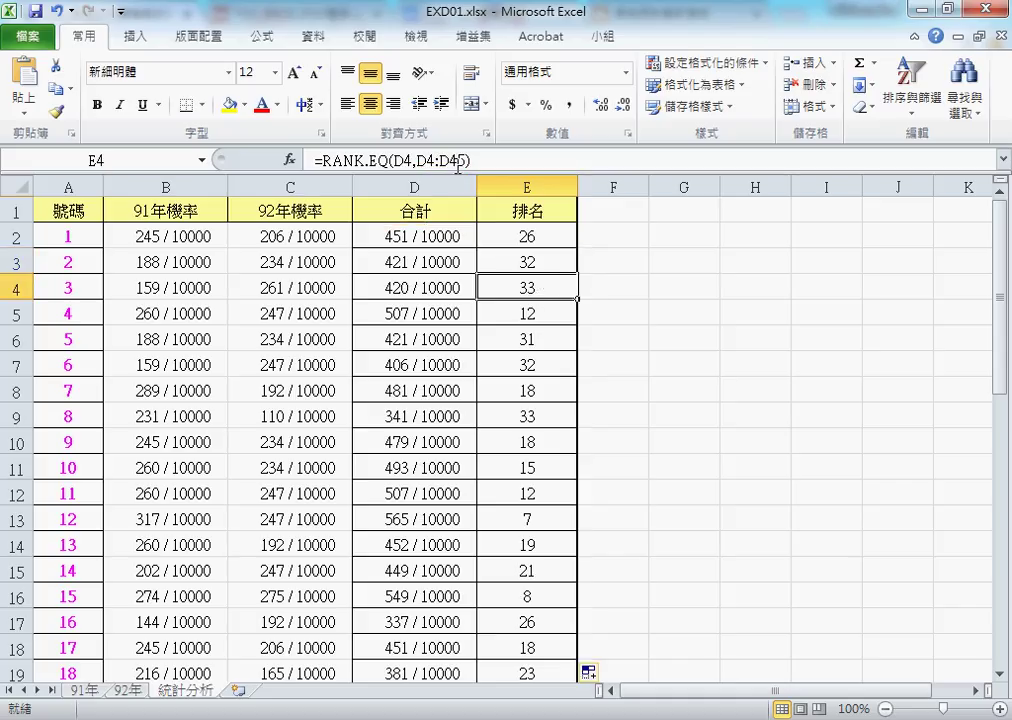
{"action": "left_click", "coordinate": [513, 311]}
{"action": "left_click", "coordinate": [527, 234]}
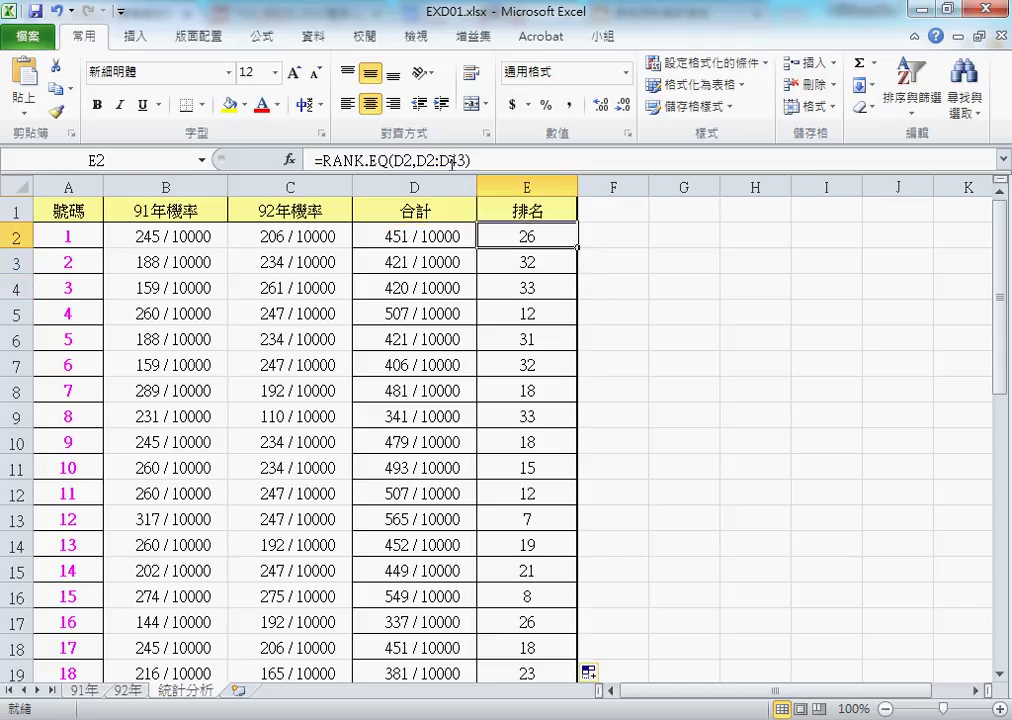
- Change the formula's range to $D$2:$D$43 in the formula bar and refill column E to E43
{"action": "left_click_drag", "start_coordinate": [417, 160], "coordinate": [468, 160]}
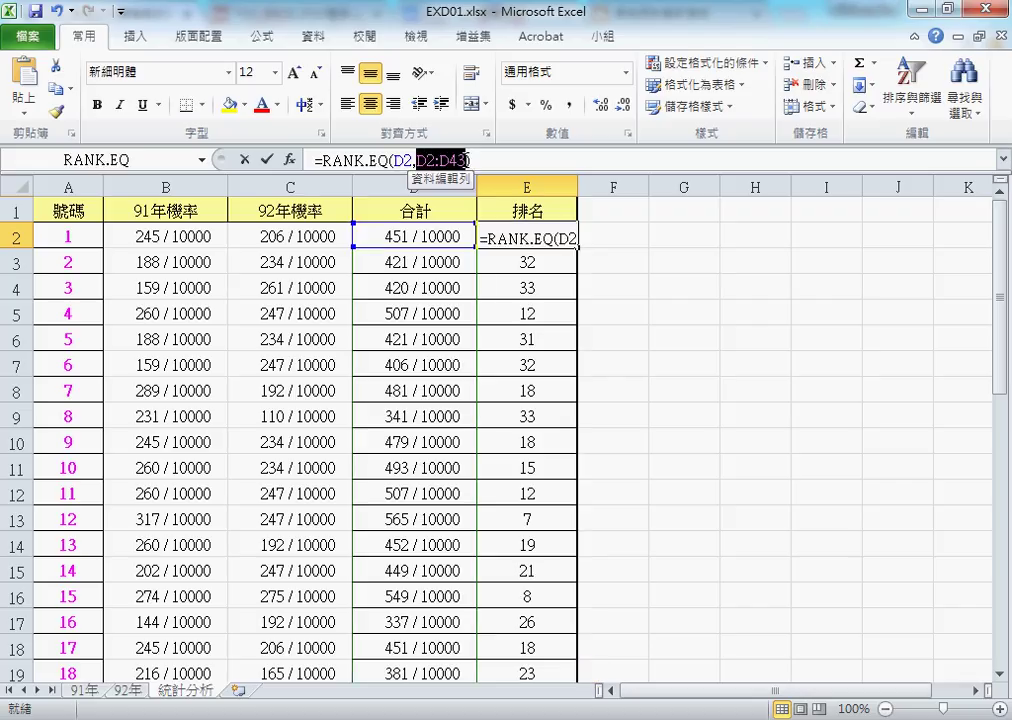
{"action": "key", "text": "F4"}
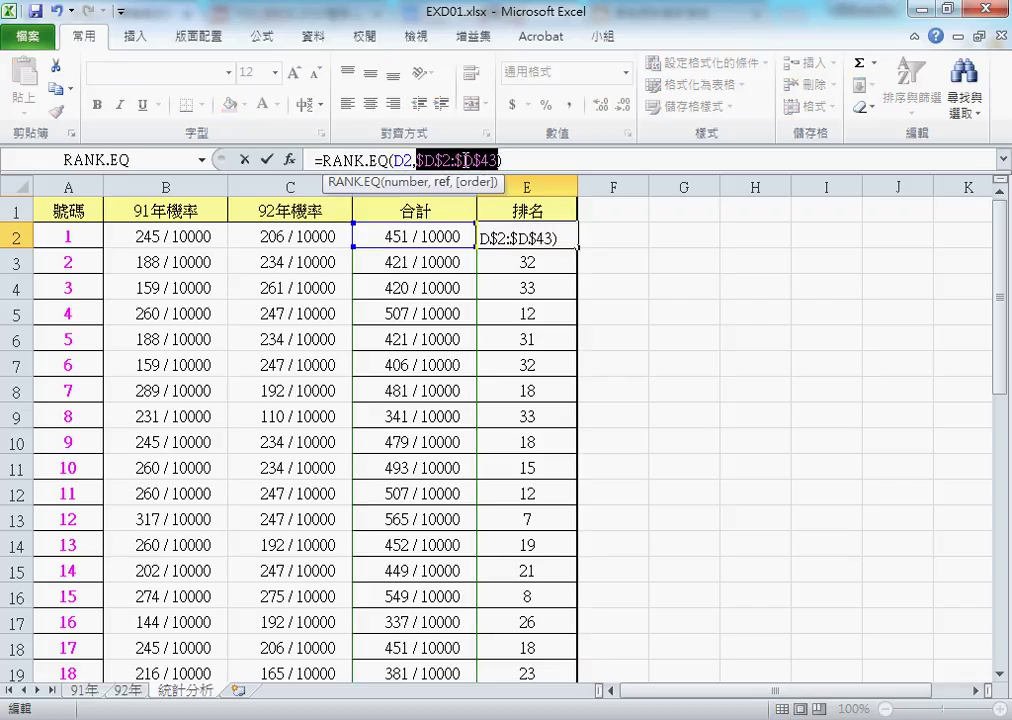
{"action": "left_click", "coordinate": [266, 159]}
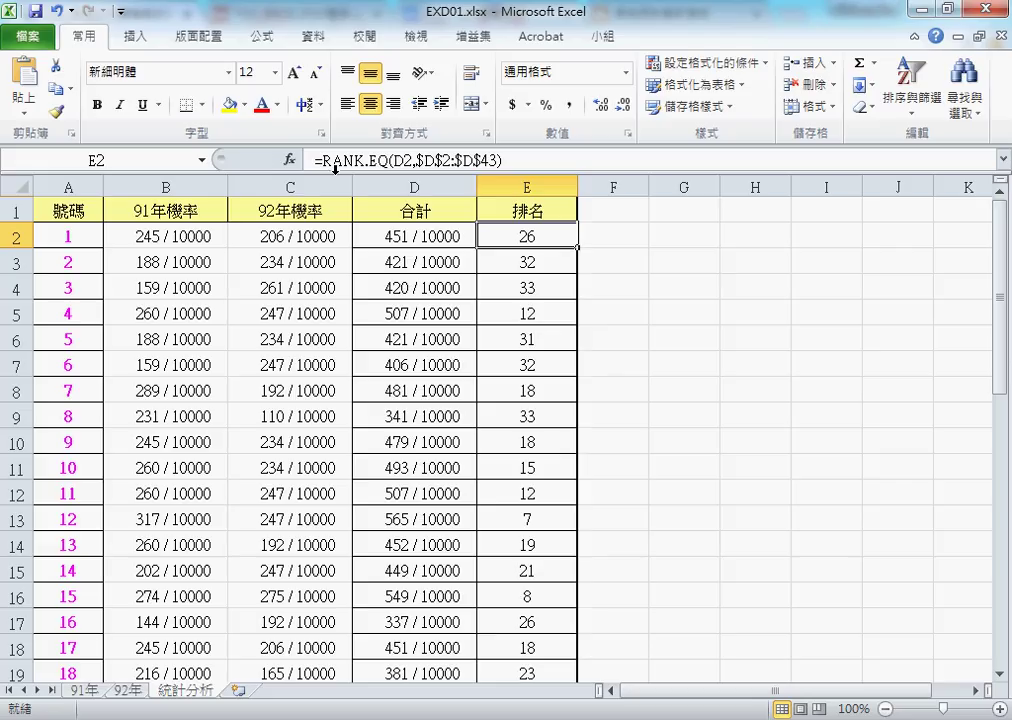
{"action": "double_click", "coordinate": [578, 247]}
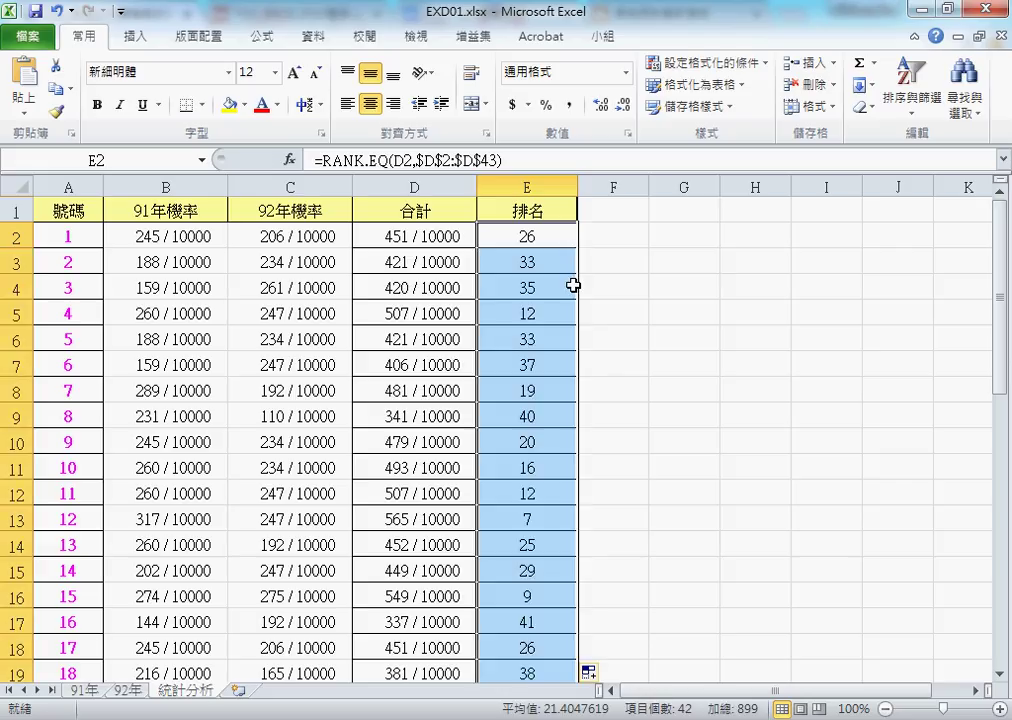
{"action": "scroll", "coordinate": [573, 286], "scroll_direction": "down", "scroll_amount": 7}
{"action": "scroll", "coordinate": [573, 286], "scroll_direction": "down", "scroll_amount": 2}
{"action": "scroll", "coordinate": [572, 287], "scroll_direction": "down", "scroll_amount": 1}
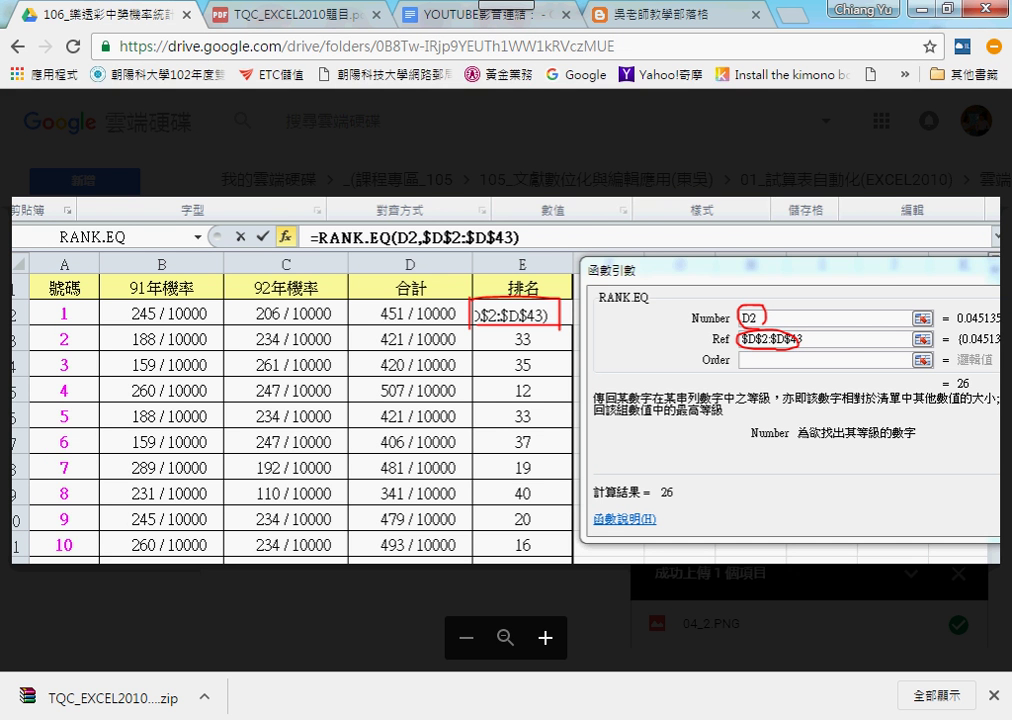
{"action": "left_click", "coordinate": [240, 14]}
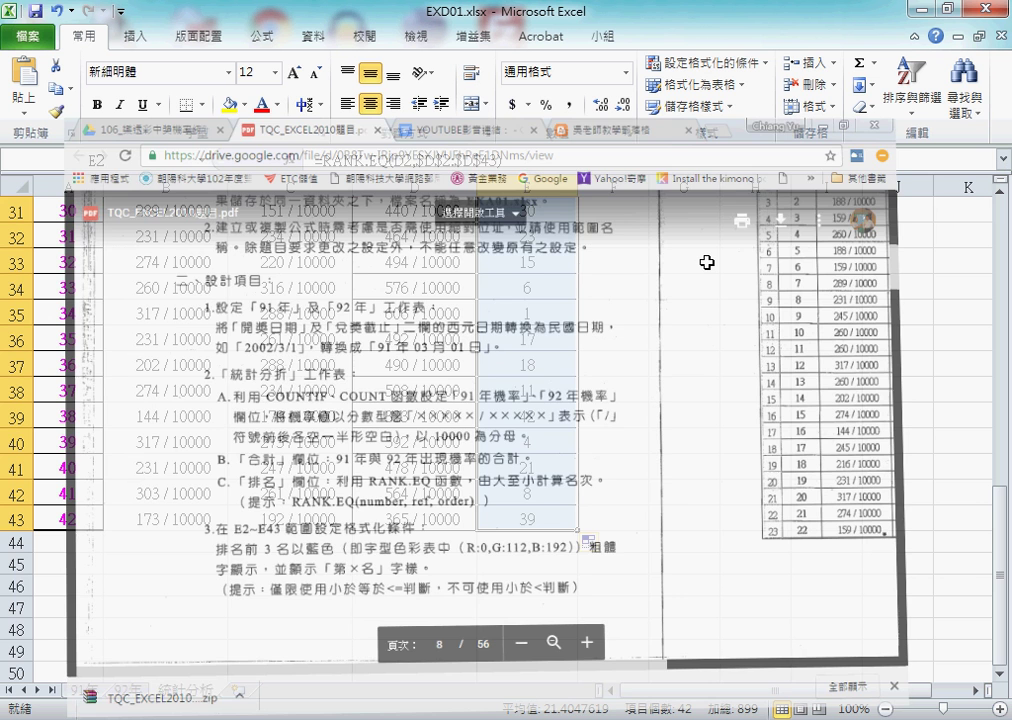
{"action": "scroll", "coordinate": [588, 325], "scroll_direction": "up", "scroll_amount": 8}
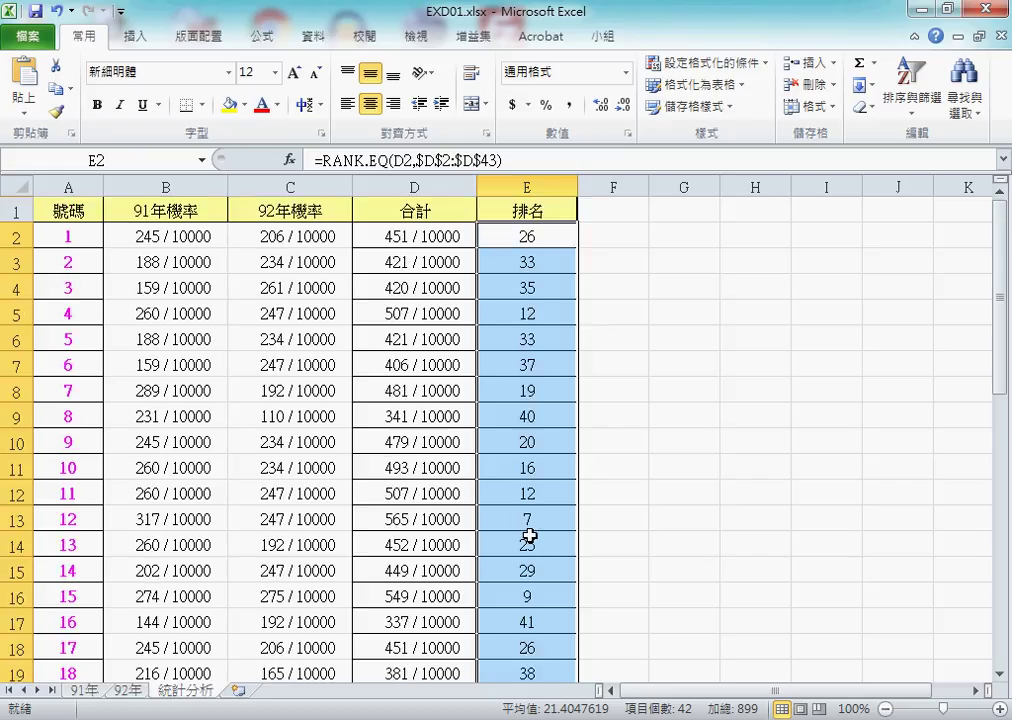
- Open the Home tab's Conditional Formatting menu, annotating the path to its New Rule option
{"action": "left_click", "coordinate": [713, 64]}
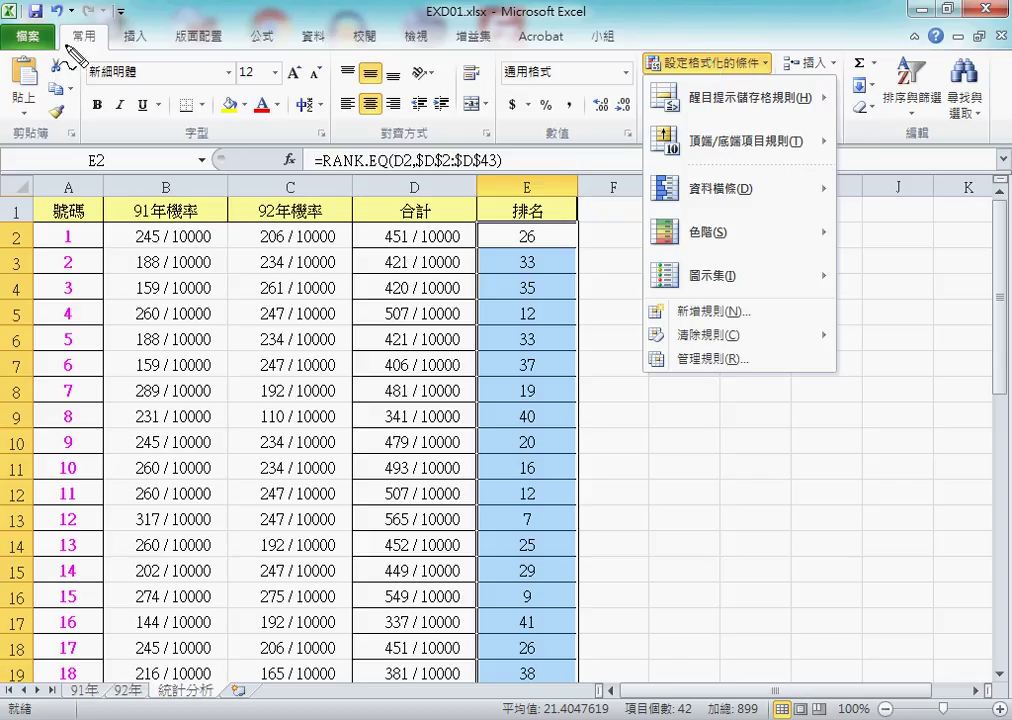
{"action": "left_click_drag", "start_coordinate": [66, 50], "coordinate": [68, 44]}
{"action": "mouse_move", "coordinate": [700, 70]}
{"action": "left_mouse_down"}
{"action": "mouse_move", "coordinate": [652, 72]}
{"action": "mouse_move", "coordinate": [668, 58]}
{"action": "left_mouse_up"}
{"action": "mouse_move", "coordinate": [722, 318]}
{"action": "left_mouse_down"}
{"action": "mouse_move", "coordinate": [666, 325]}
{"action": "mouse_move", "coordinate": [700, 296]}
{"action": "left_mouse_up"}
{"action": "mouse_move", "coordinate": [652, 76]}
{"action": "left_mouse_down"}
{"action": "mouse_move", "coordinate": [612, 200]}
{"action": "mouse_move", "coordinate": [640, 305]}
{"action": "left_mouse_up"}
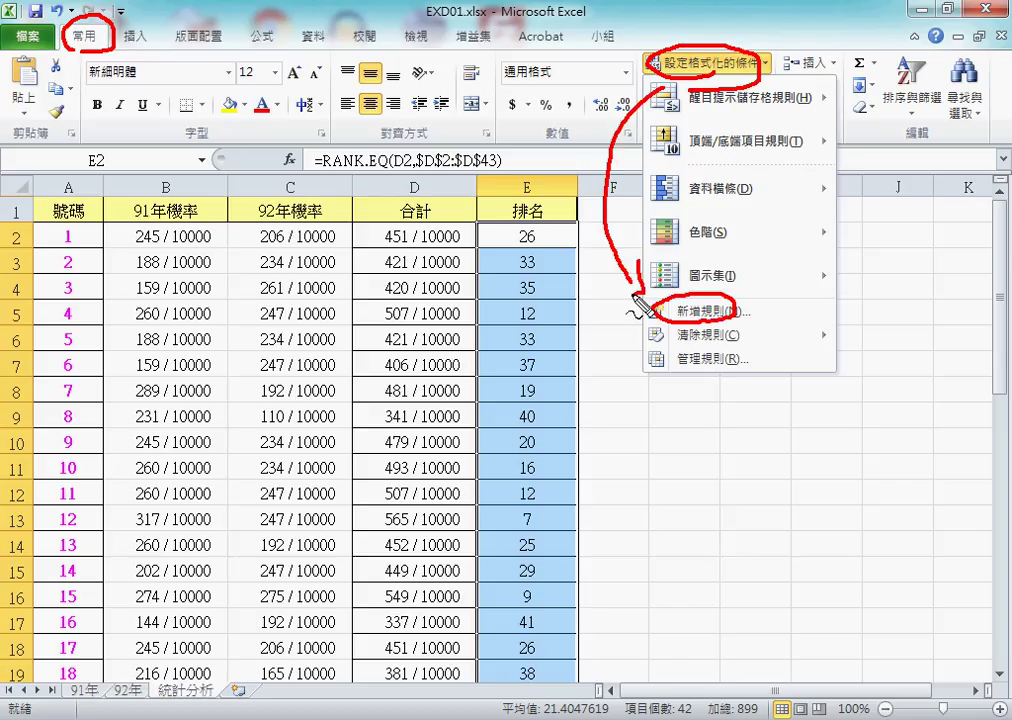
{"action": "left_click_drag", "start_coordinate": [112, 45], "coordinate": [598, 88]}
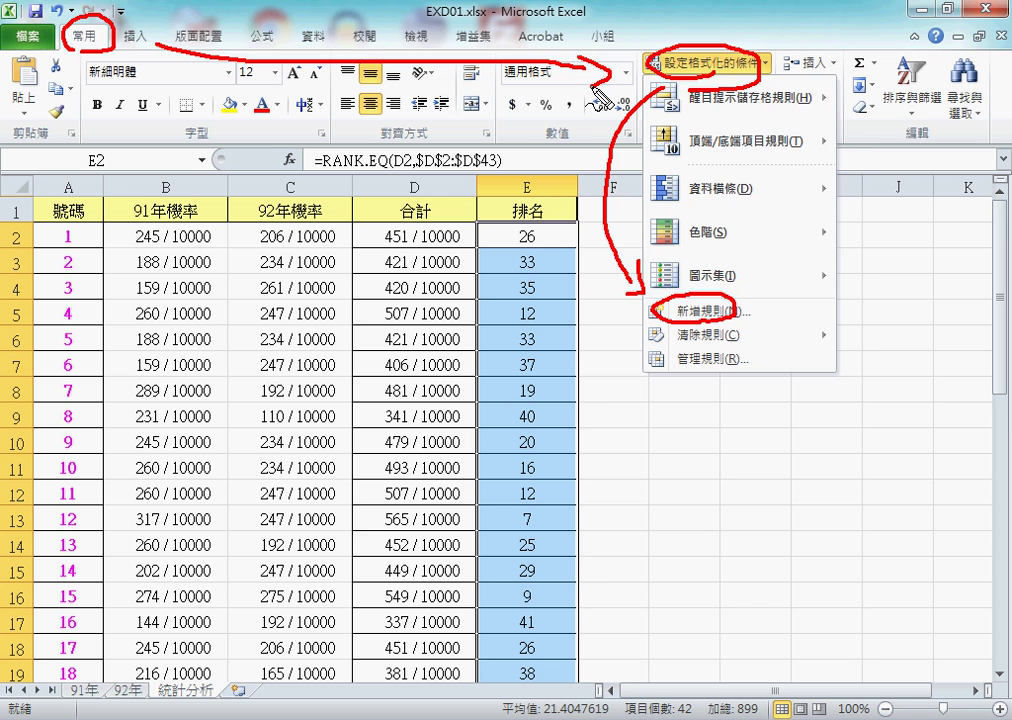
{"action": "key", "text": "Escape"}
{"action": "left_click", "coordinate": [700, 62]}
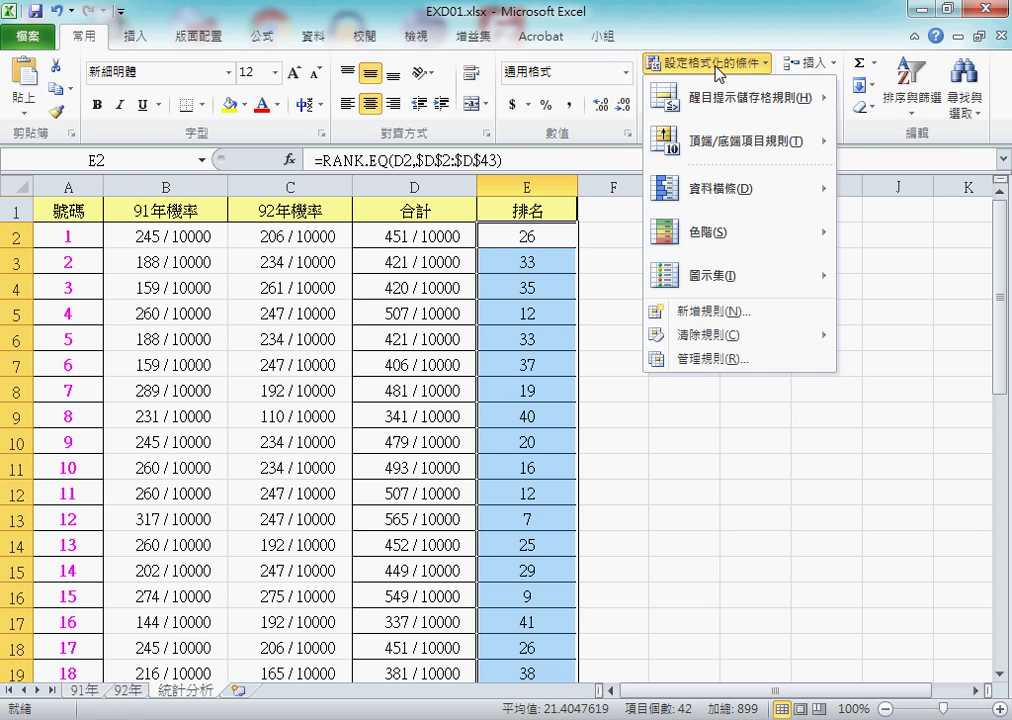
- Start a new conditional formatting rule based on cell values
{"action": "left_click", "coordinate": [725, 311]}
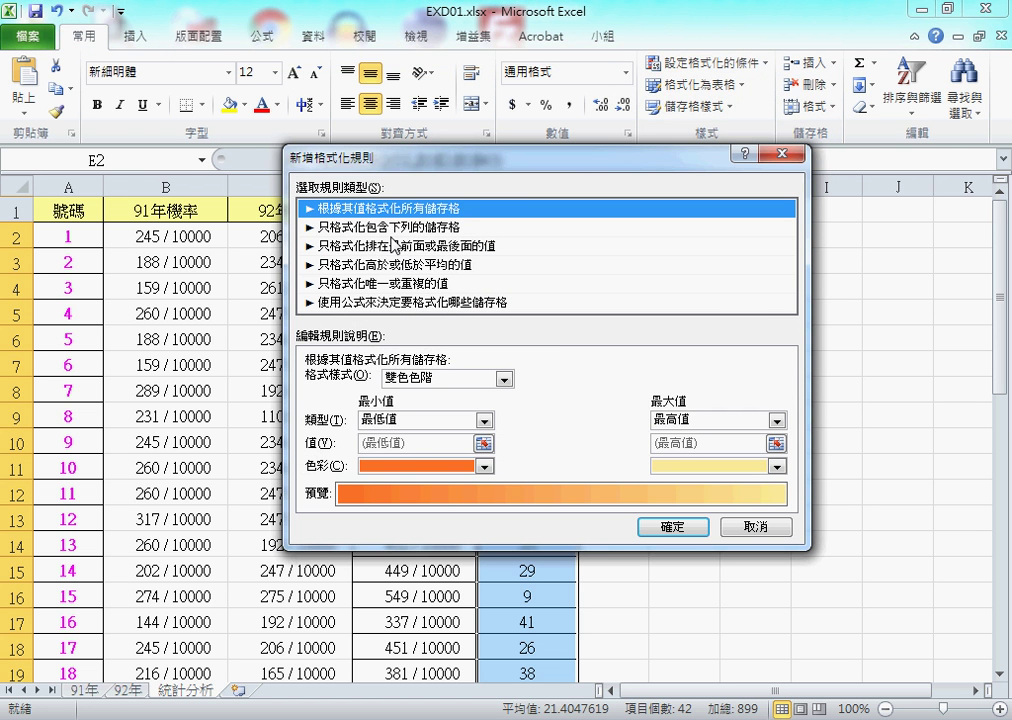
{"action": "left_click", "coordinate": [330, 228]}
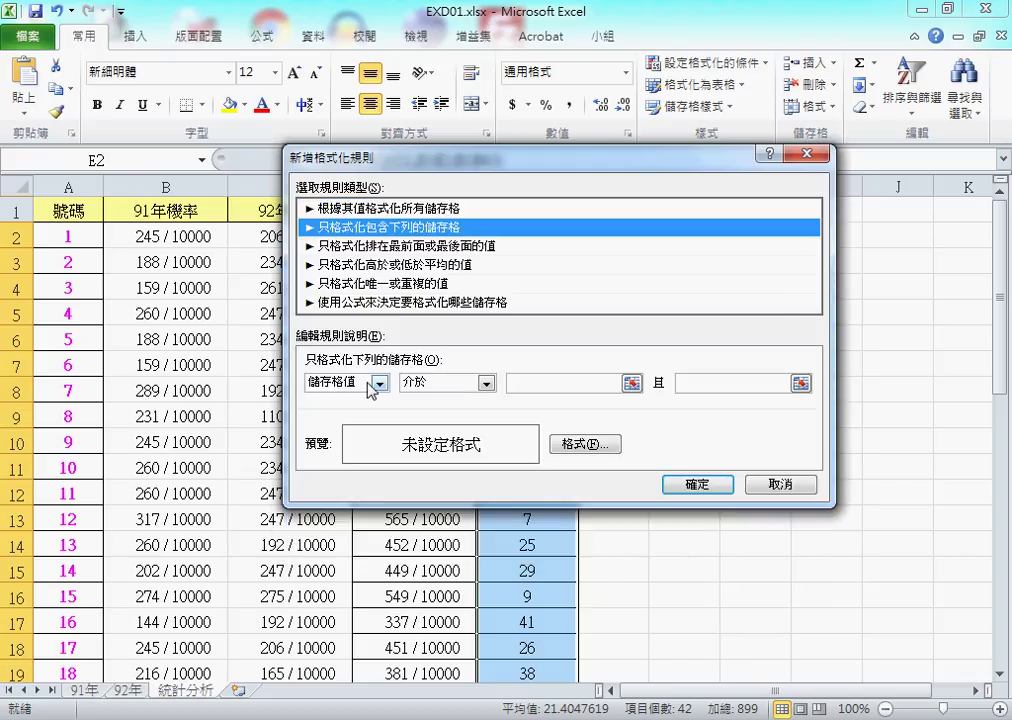
{"action": "left_click_drag", "start_coordinate": [460, 157], "coordinate": [758, 156]}
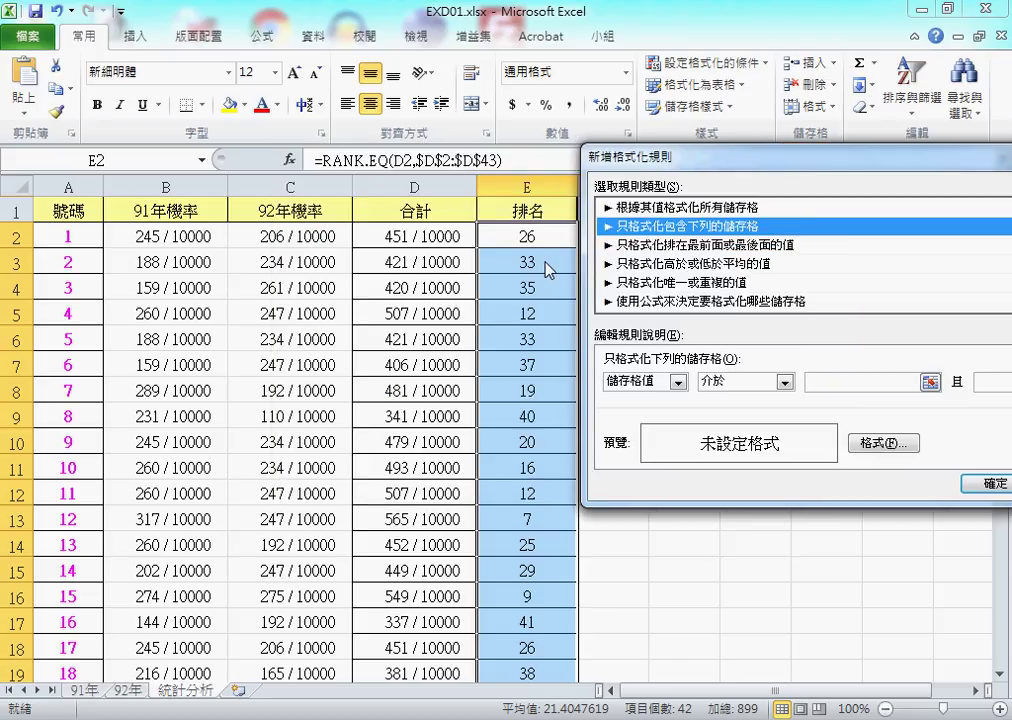
- Set the rule's condition to cell value less than or equal to 3
{"action": "left_click", "coordinate": [750, 382]}
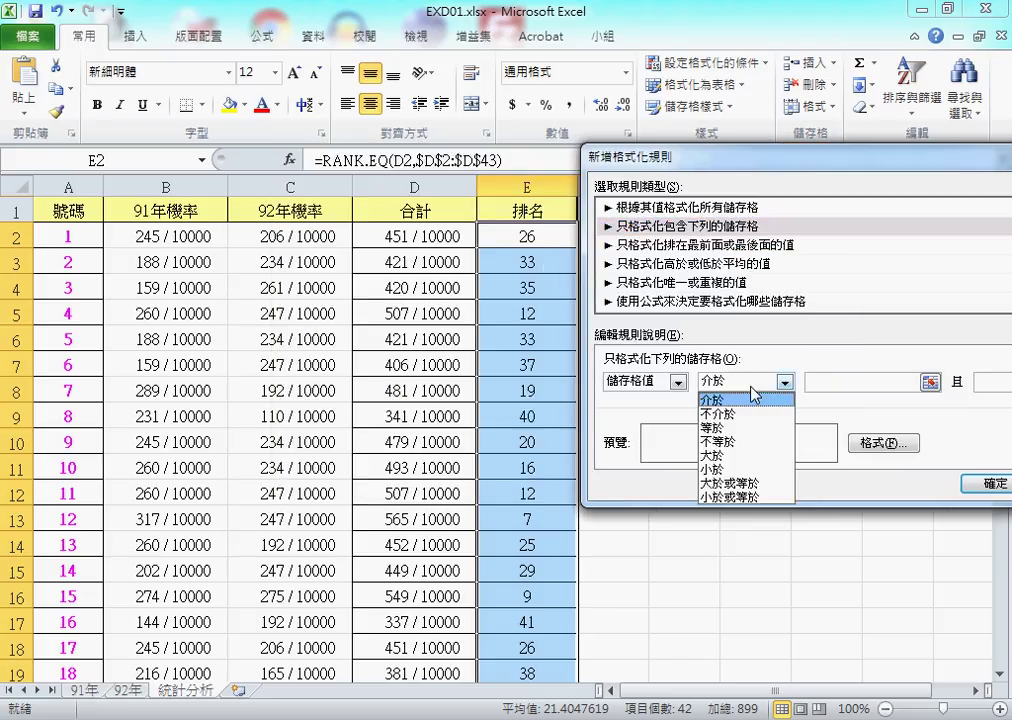
{"action": "left_click", "coordinate": [745, 497]}
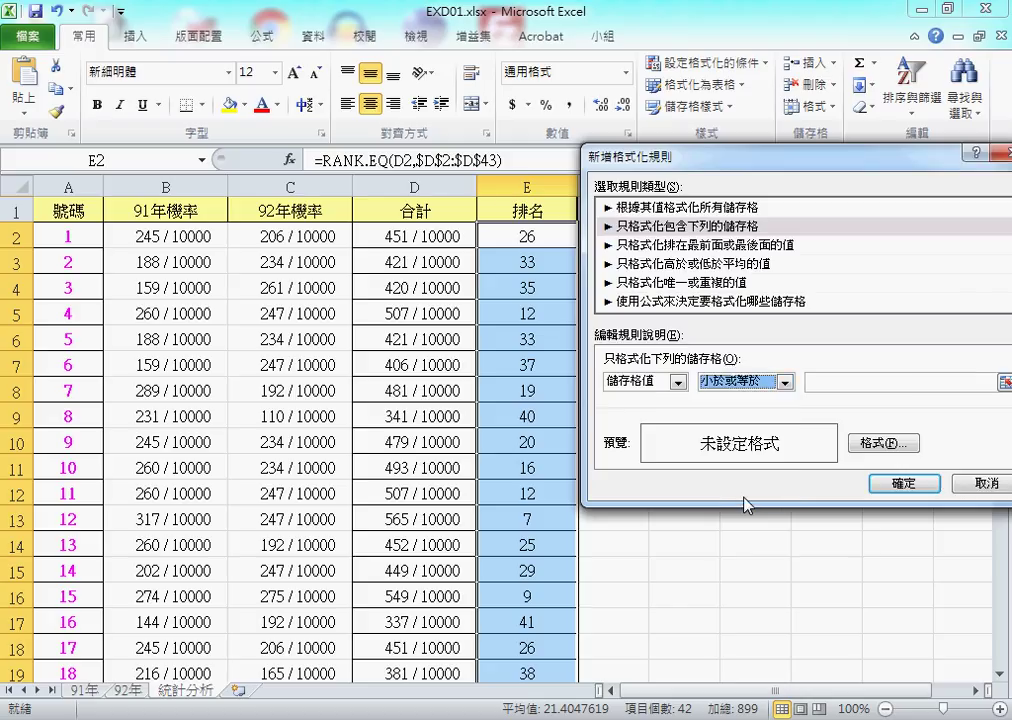
{"action": "left_click_drag", "start_coordinate": [715, 162], "coordinate": [662, 158]}
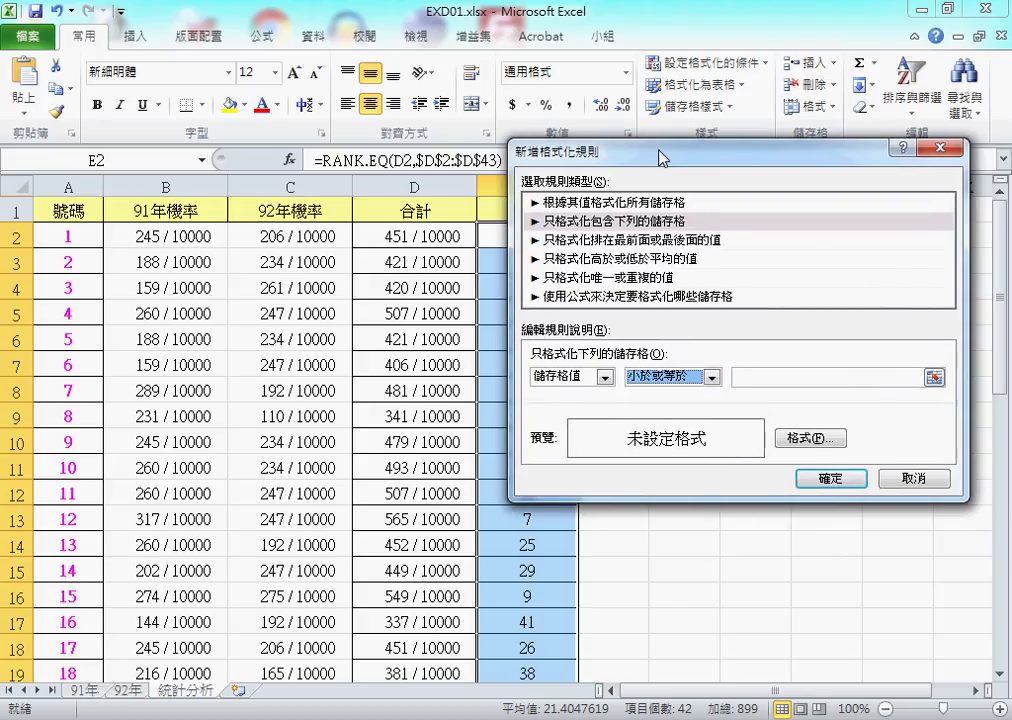
{"action": "left_click", "coordinate": [760, 378]}
{"action": "type", "text": "3"}
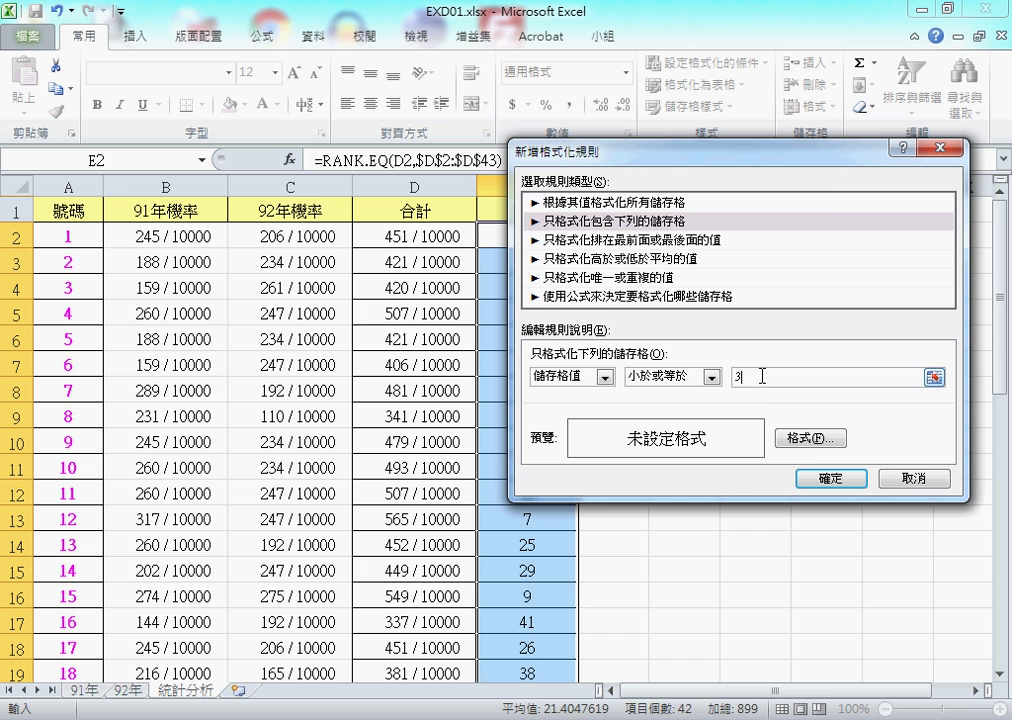
{"action": "left_click", "coordinate": [813, 439]}
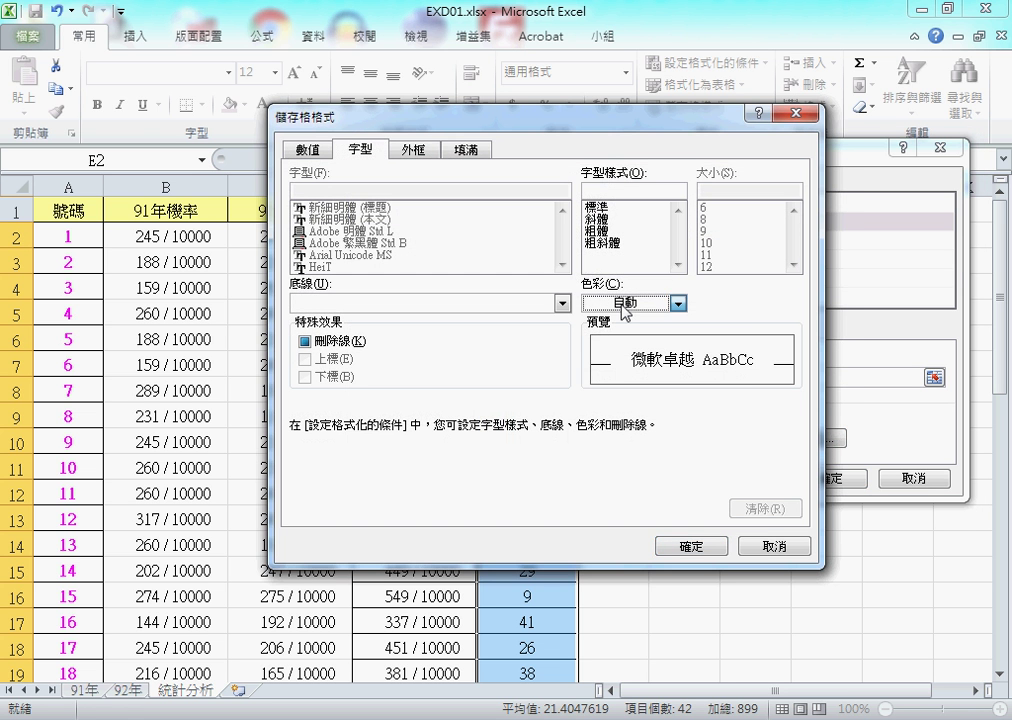
- Give the ≤ 3 rule a blue font colour and Bold font style
{"action": "left_click", "coordinate": [624, 304]}
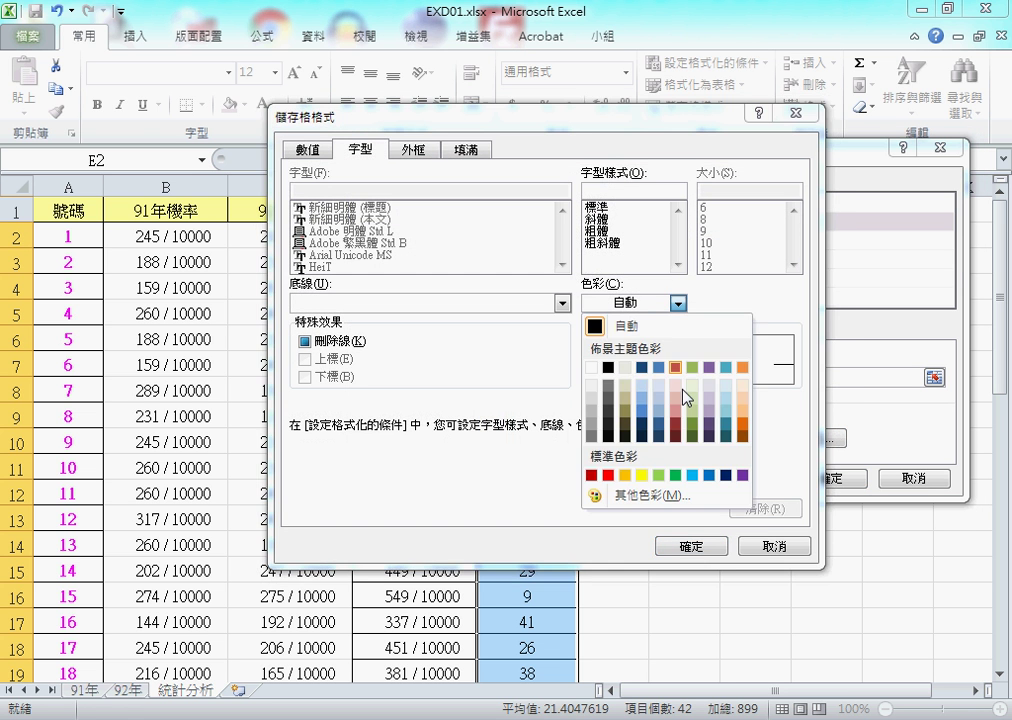
{"action": "left_click", "coordinate": [709, 476]}
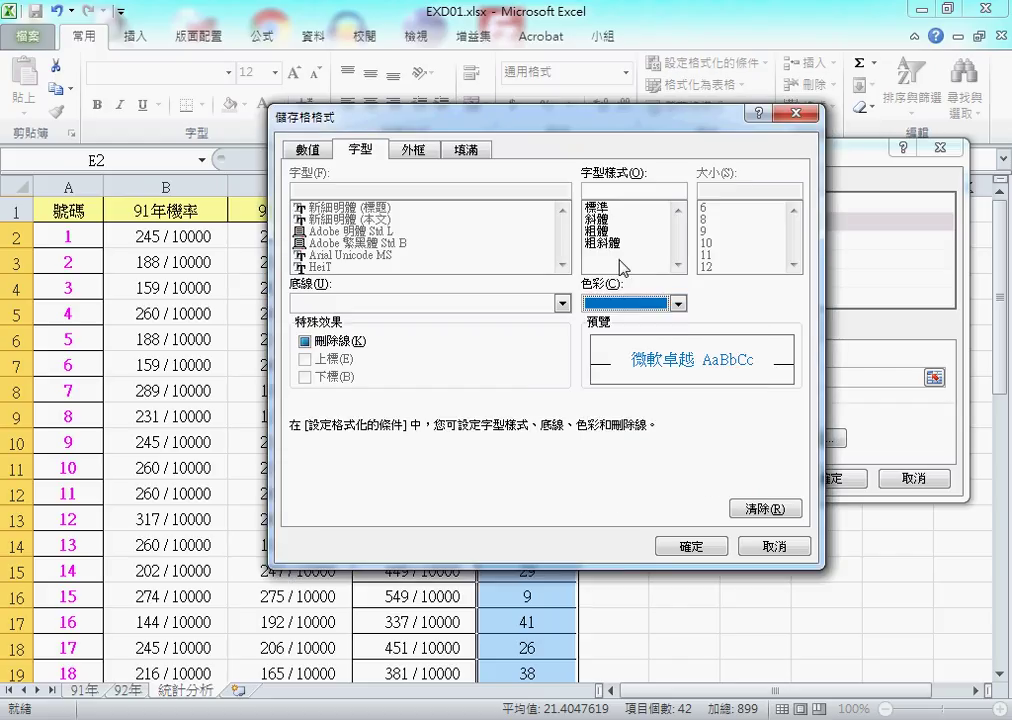
{"action": "left_click", "coordinate": [603, 232]}
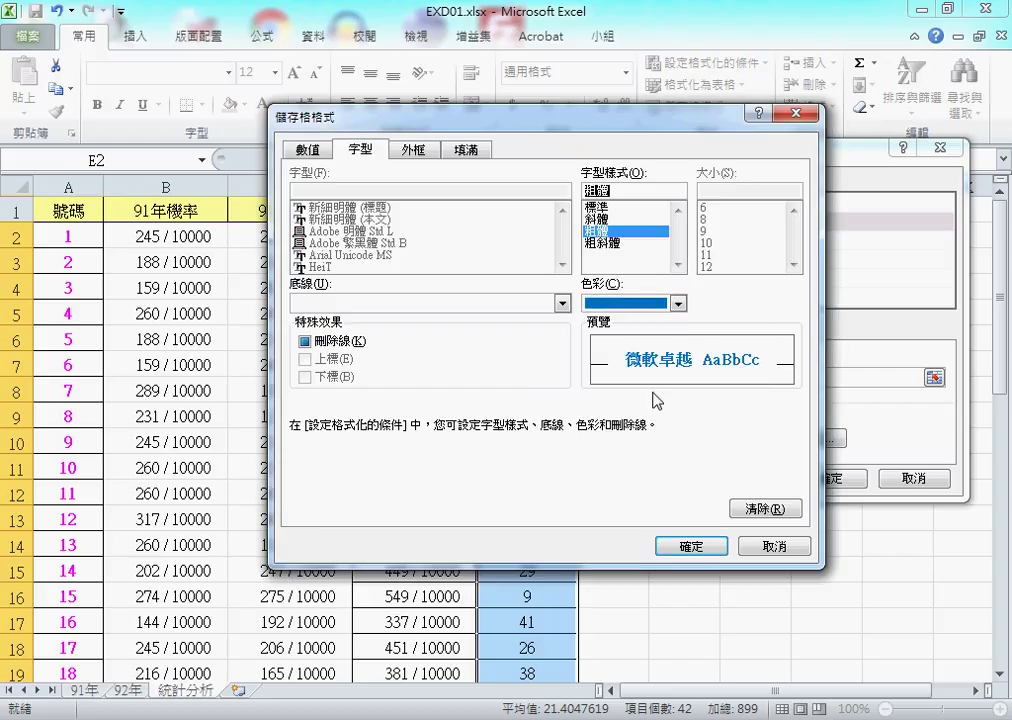
{"action": "left_click", "coordinate": [681, 547]}
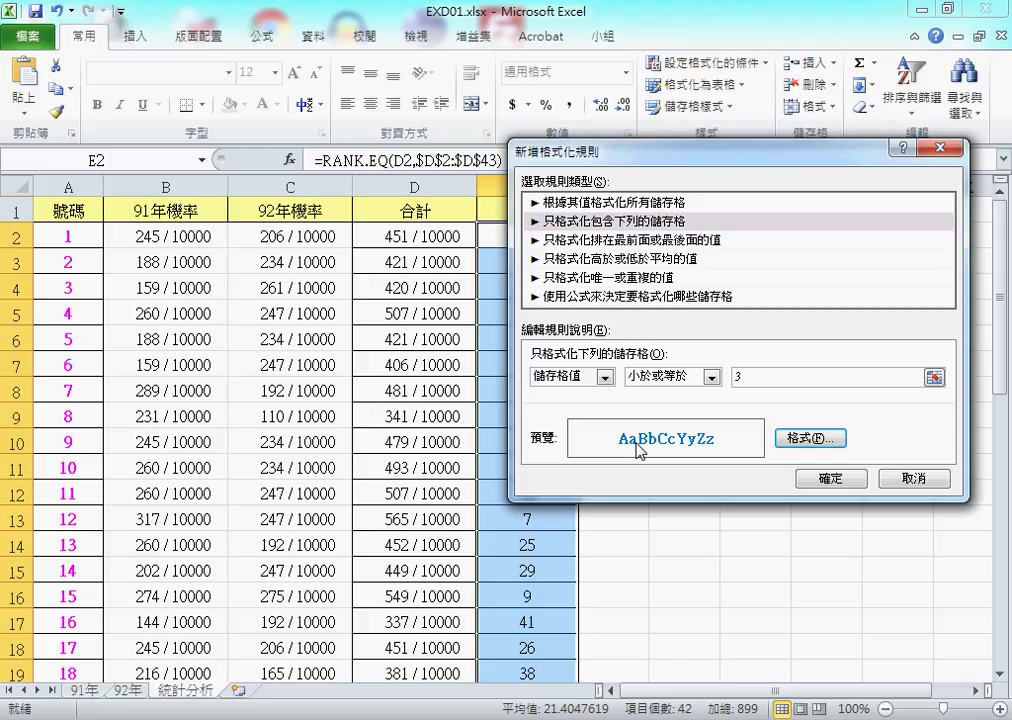
- Give the rule the custom number format "第"0"名" in place of G/通用格式
{"action": "left_click", "coordinate": [810, 438]}
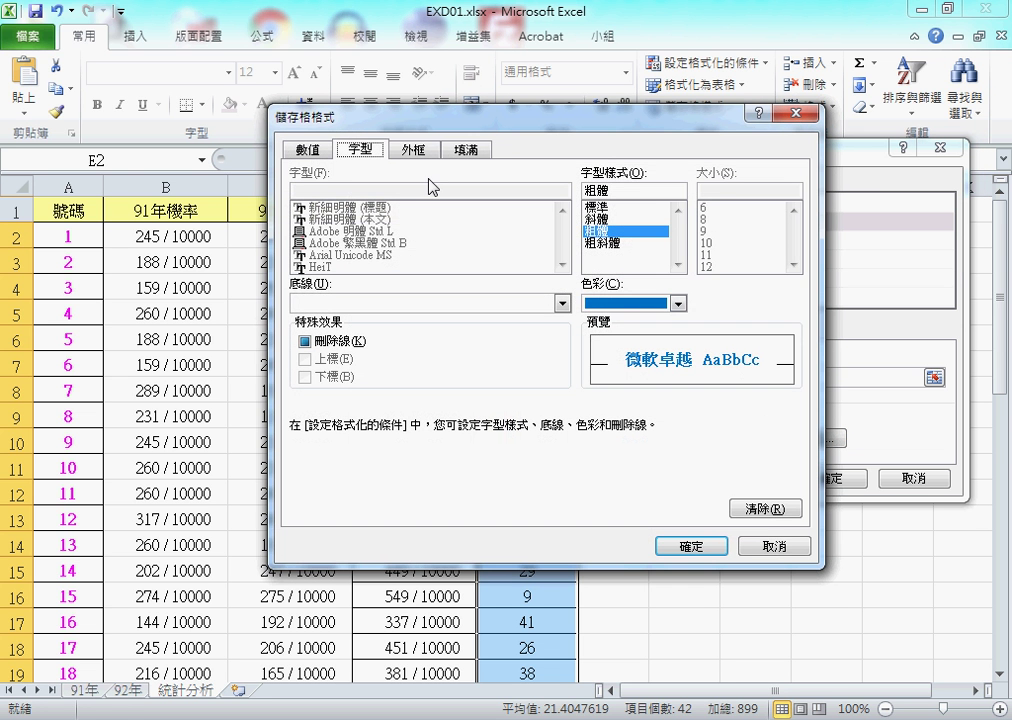
{"action": "left_click", "coordinate": [310, 150]}
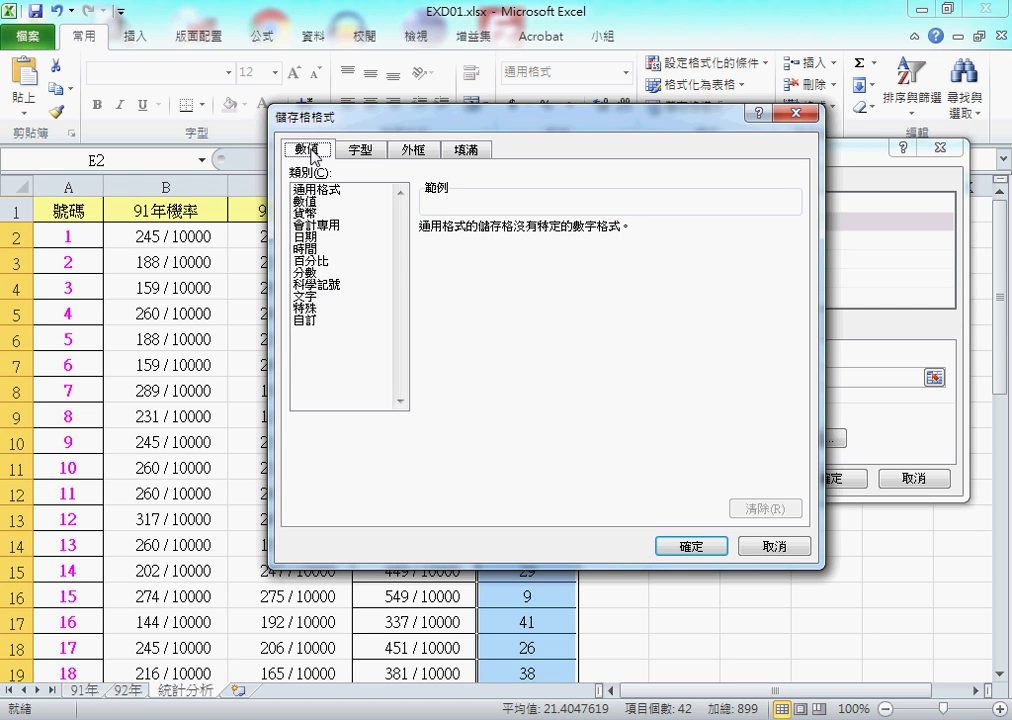
{"action": "left_click", "coordinate": [310, 324]}
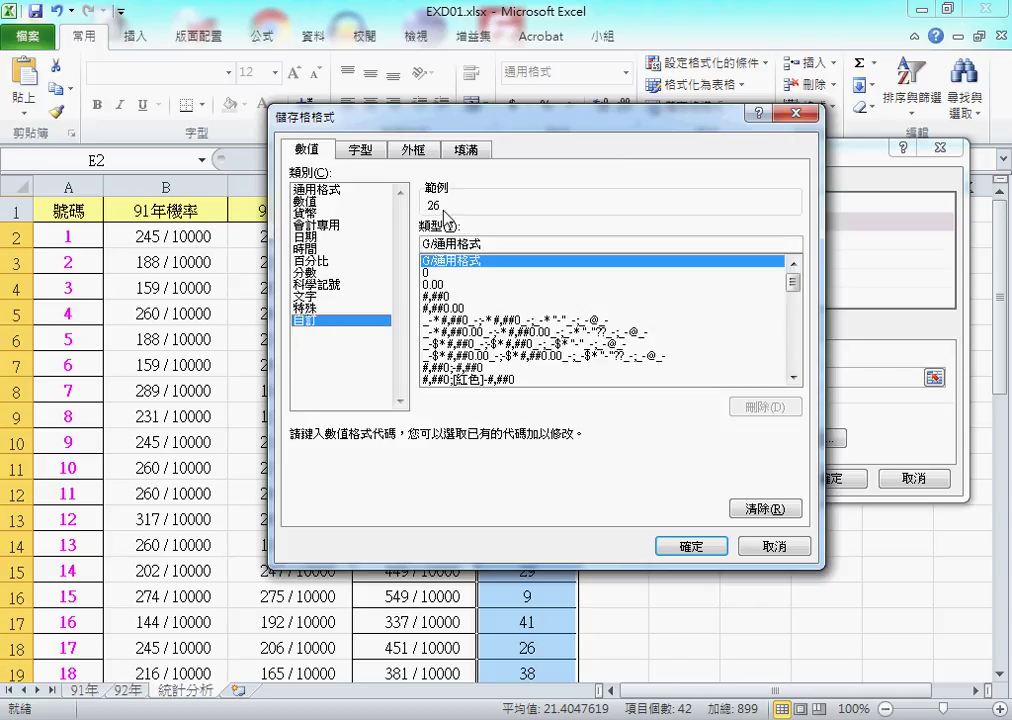
{"action": "double_click", "coordinate": [415, 241]}
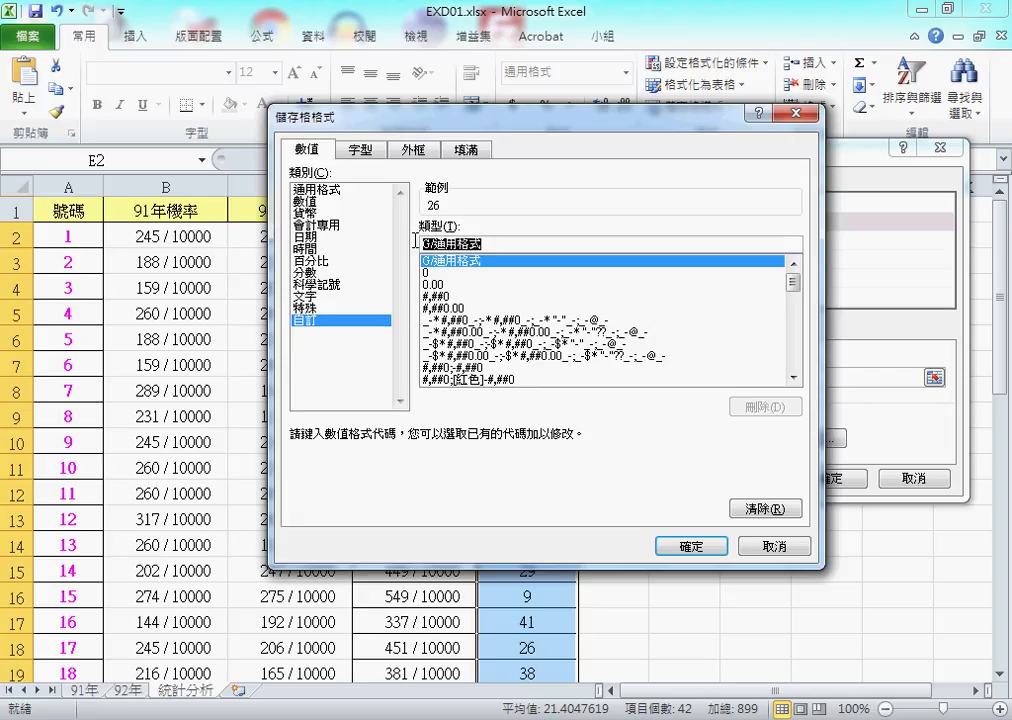
{"action": "type", "text": "\""}
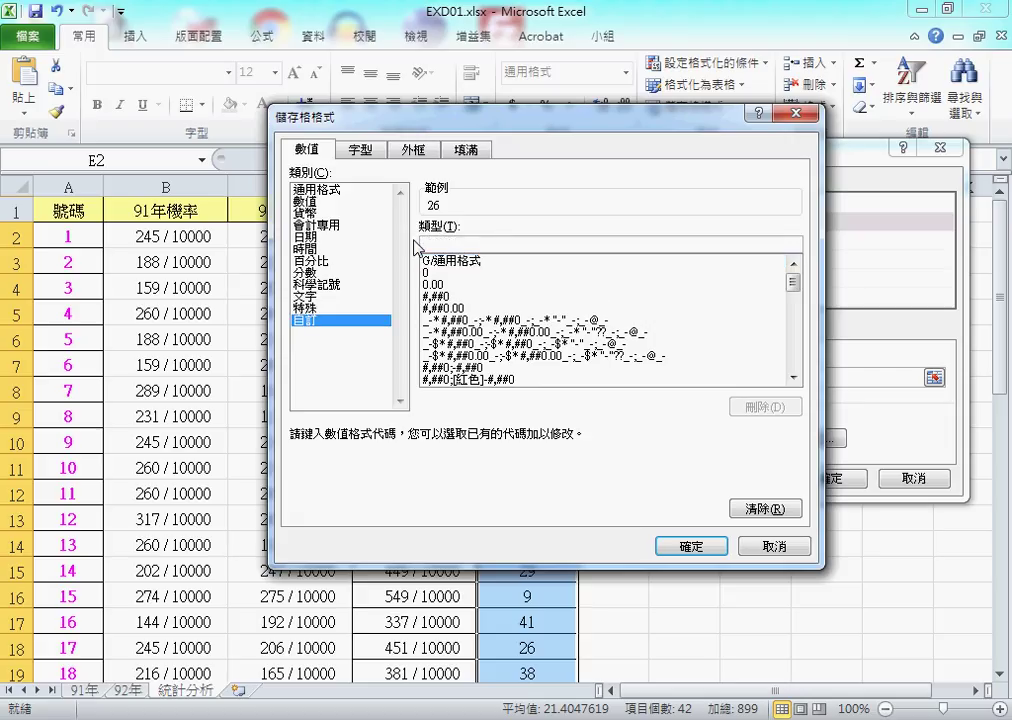
{"action": "type", "text": "\""}
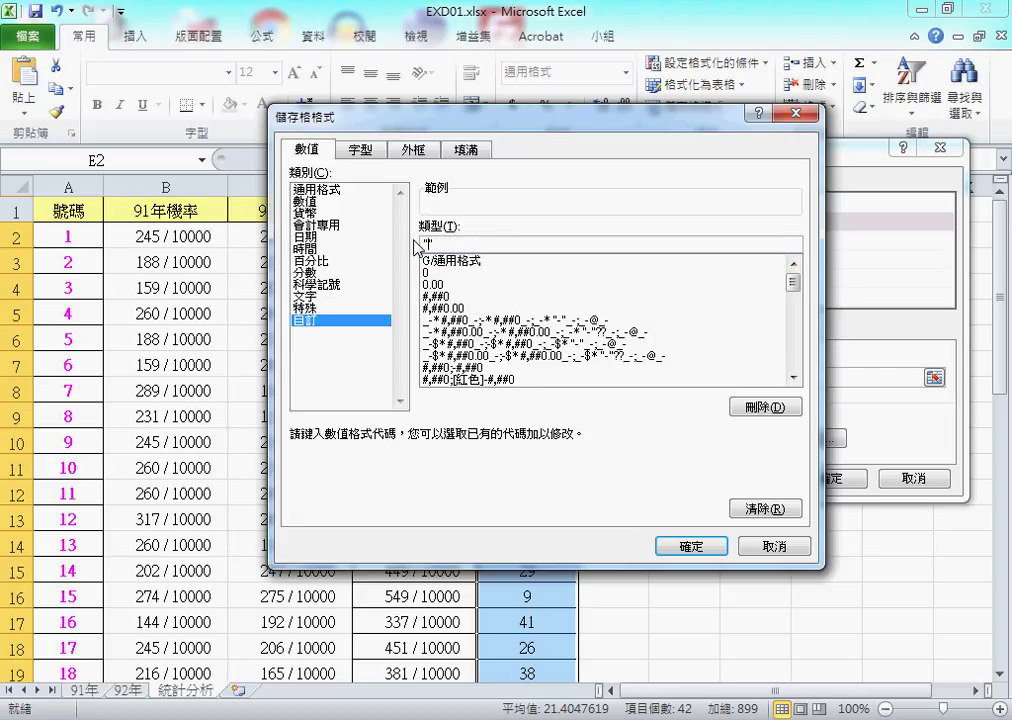
{"action": "type", "text": "第"}
{"action": "key", "text": "End"}
{"action": "type", "text": "0"}
{"action": "type", "text": "\"\""}
{"action": "type", "text": "名ㄧㄥ"}
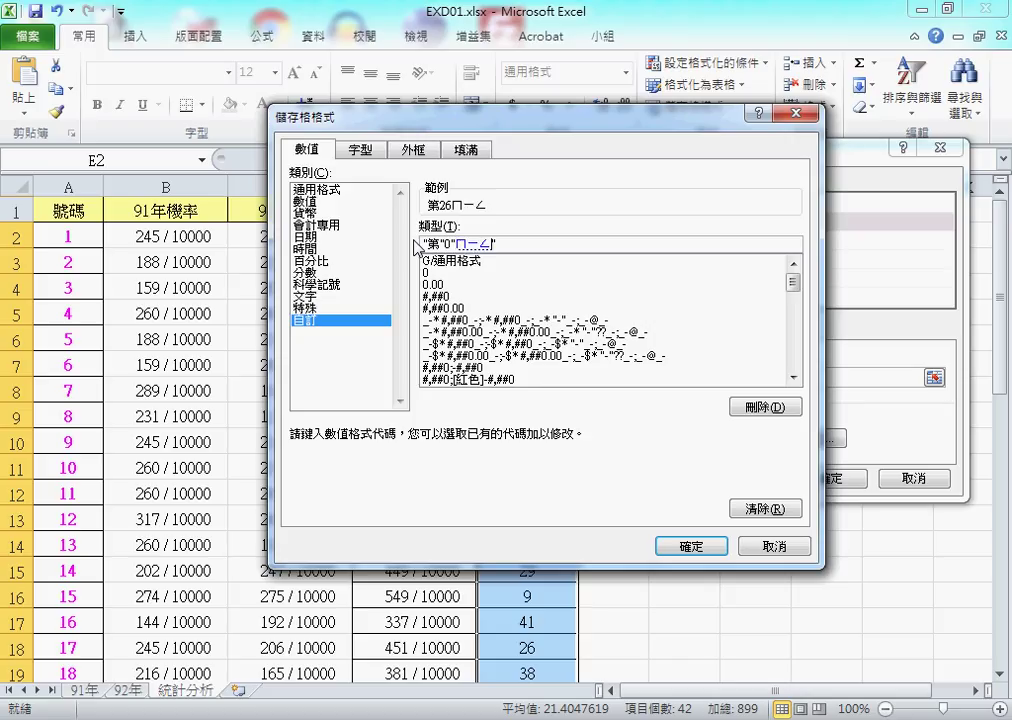
{"action": "type", "text": "名"}
{"action": "type", "text": "\""}
{"action": "left_click", "coordinate": [695, 546]}
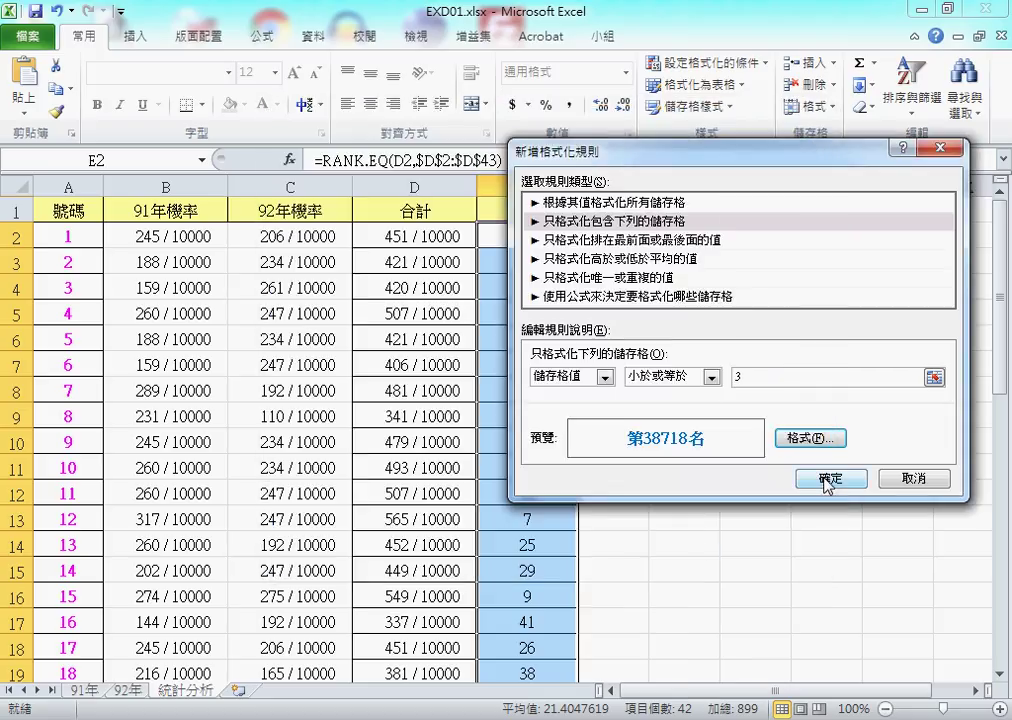
- Apply the rule and check that ranks 1–3 show as blue bold 第1名, 第2名, 第3名
{"action": "left_click", "coordinate": [830, 478]}
{"action": "scroll", "coordinate": [662, 454], "scroll_direction": "down", "scroll_amount": 2}
{"action": "scroll", "coordinate": [662, 454], "scroll_direction": "down", "scroll_amount": 1}
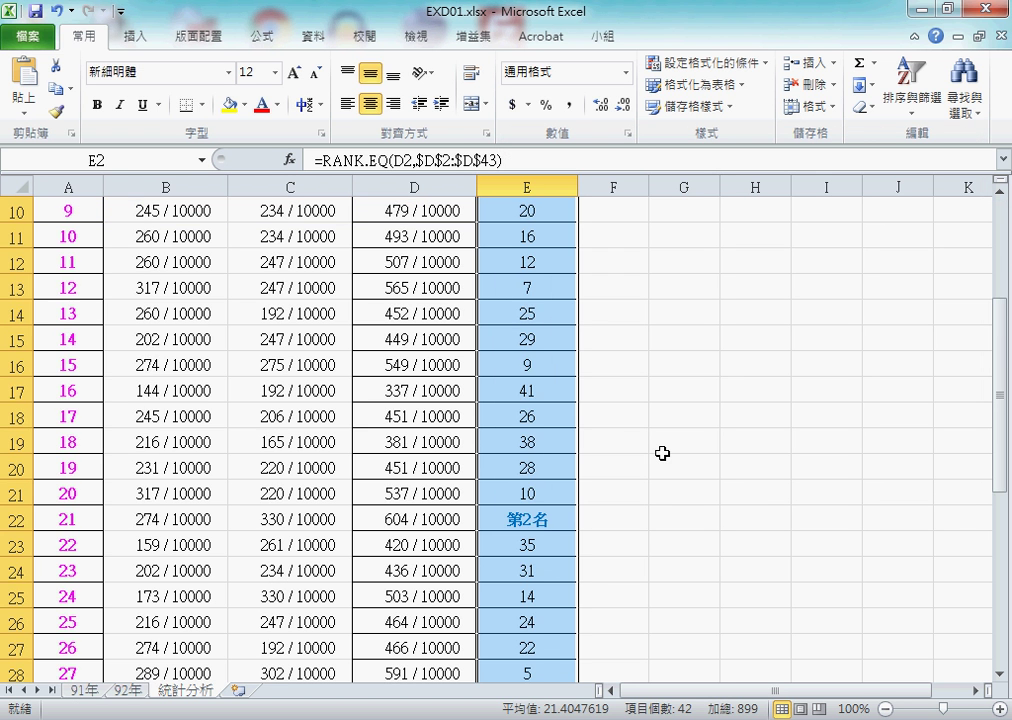
{"action": "scroll", "coordinate": [662, 453], "scroll_direction": "down", "scroll_amount": 3}
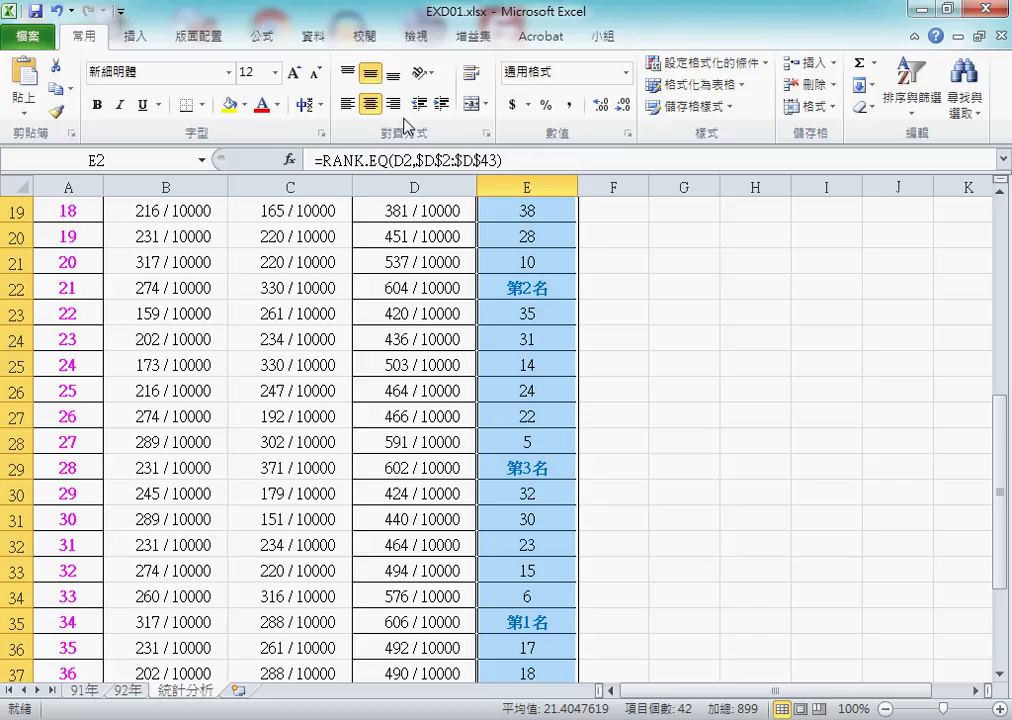
{"action": "left_click", "coordinate": [711, 64]}
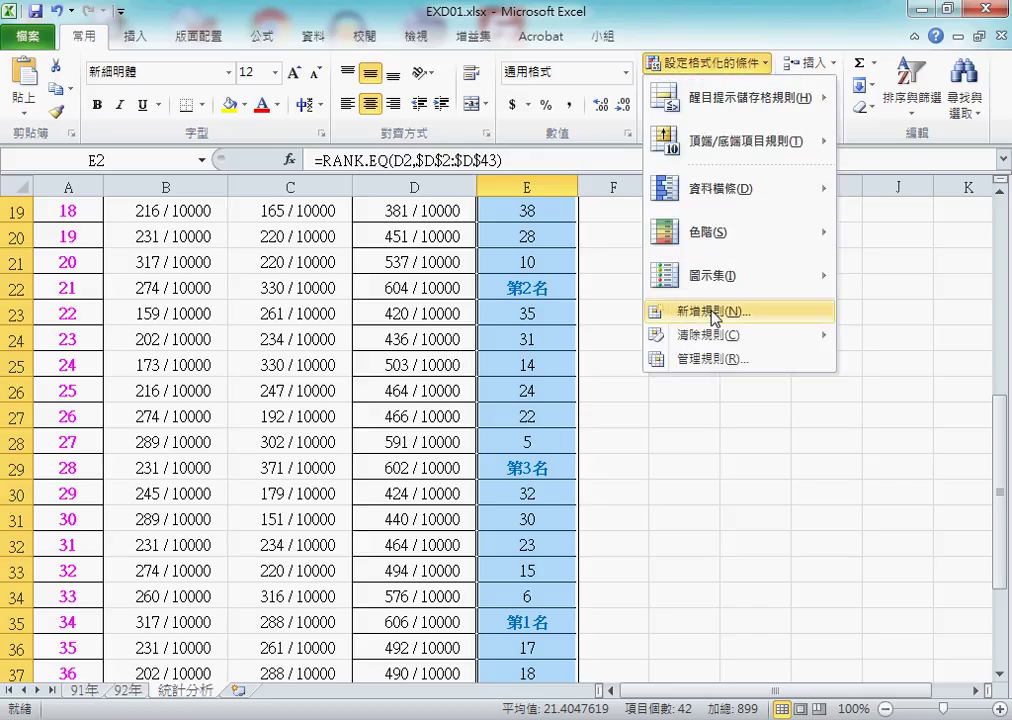
- Reopen the ≤ 3 rule through Manage Rules and view its "第"0"名" number format code
{"action": "left_click", "coordinate": [714, 358]}
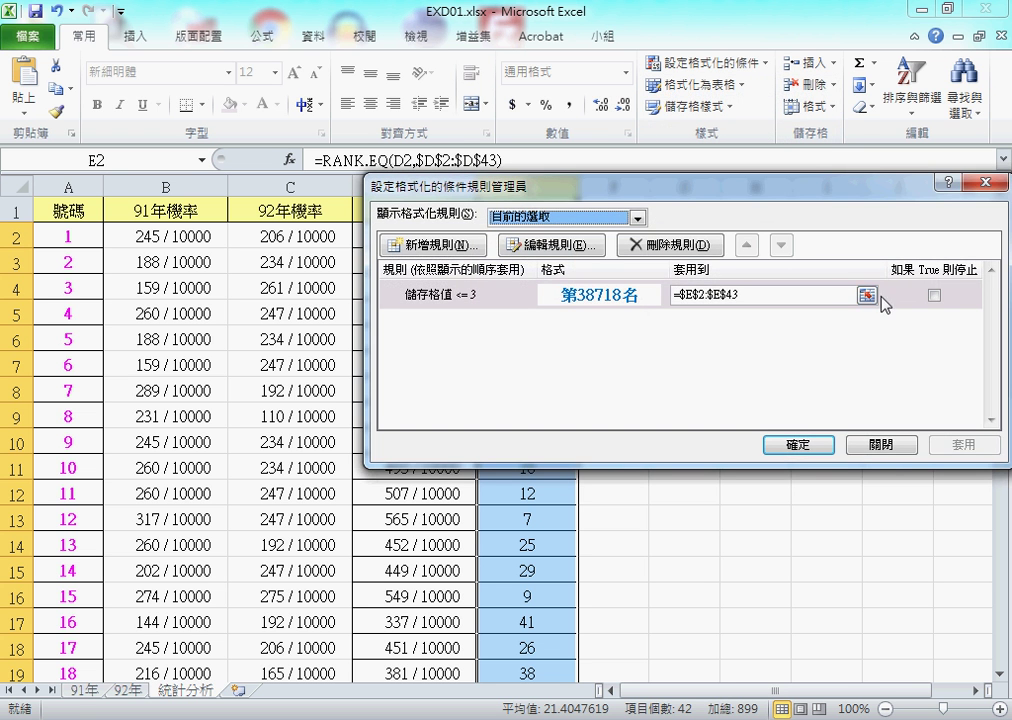
{"action": "left_click_drag", "start_coordinate": [430, 186], "coordinate": [434, 189]}
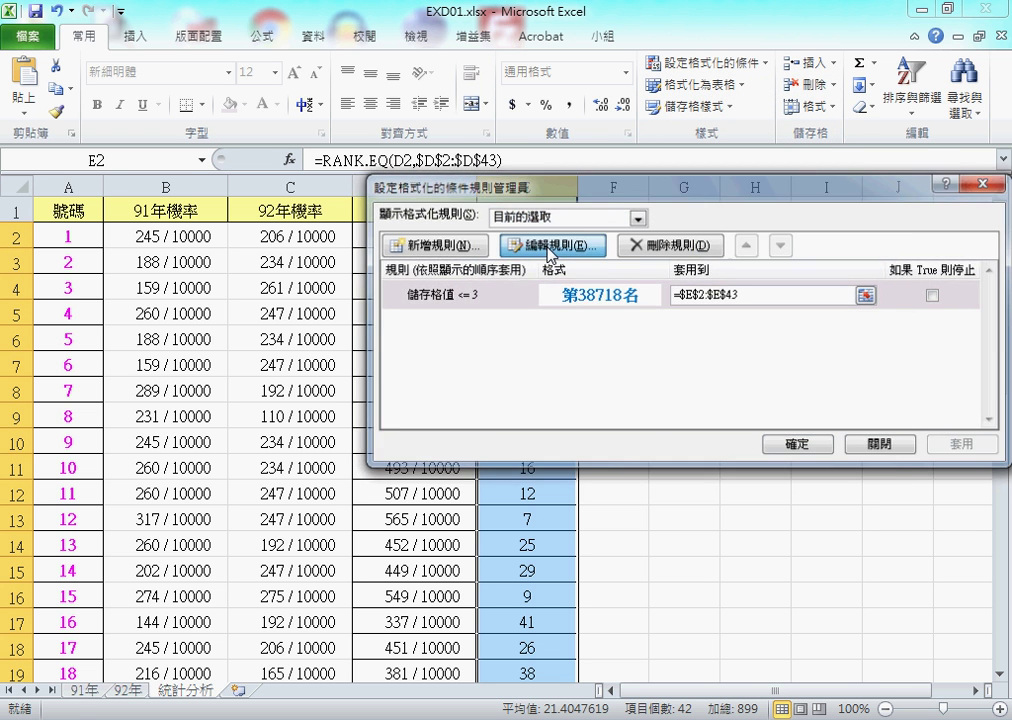
{"action": "left_click", "coordinate": [549, 248]}
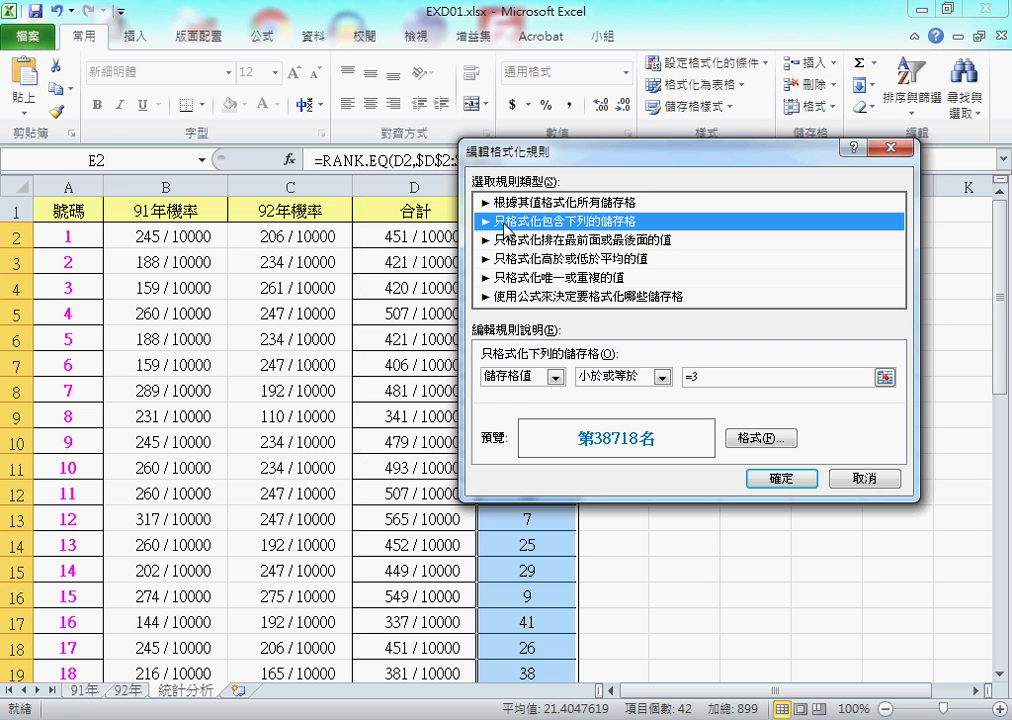
{"action": "double_click", "coordinate": [690, 378]}
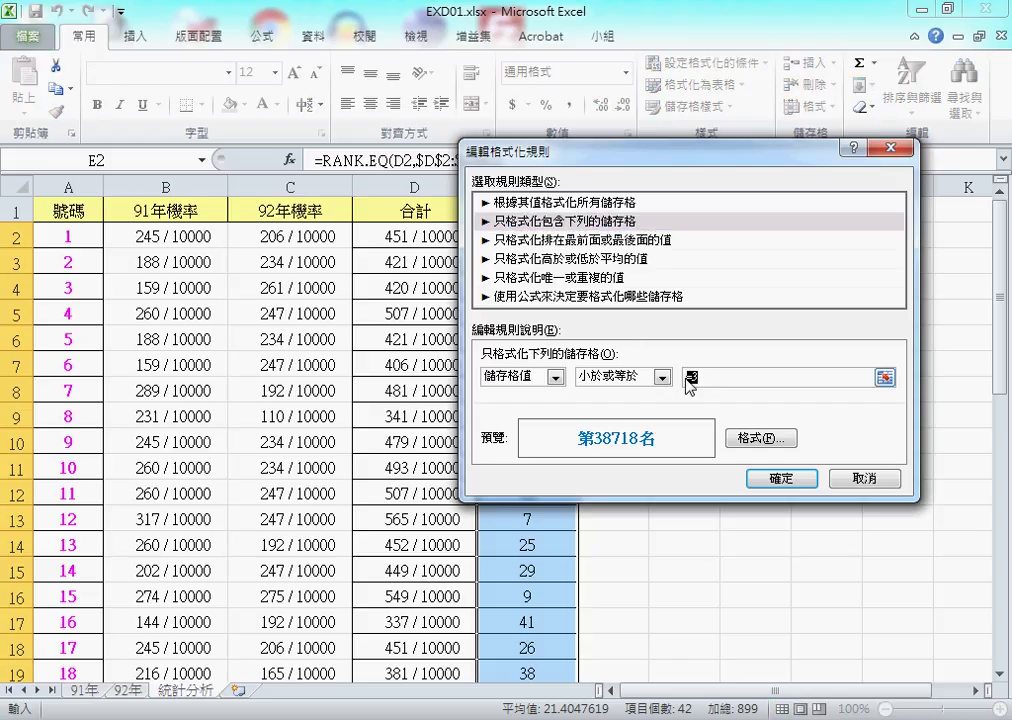
{"action": "left_click", "coordinate": [762, 440]}
{"action": "left_click", "coordinate": [505, 124]}
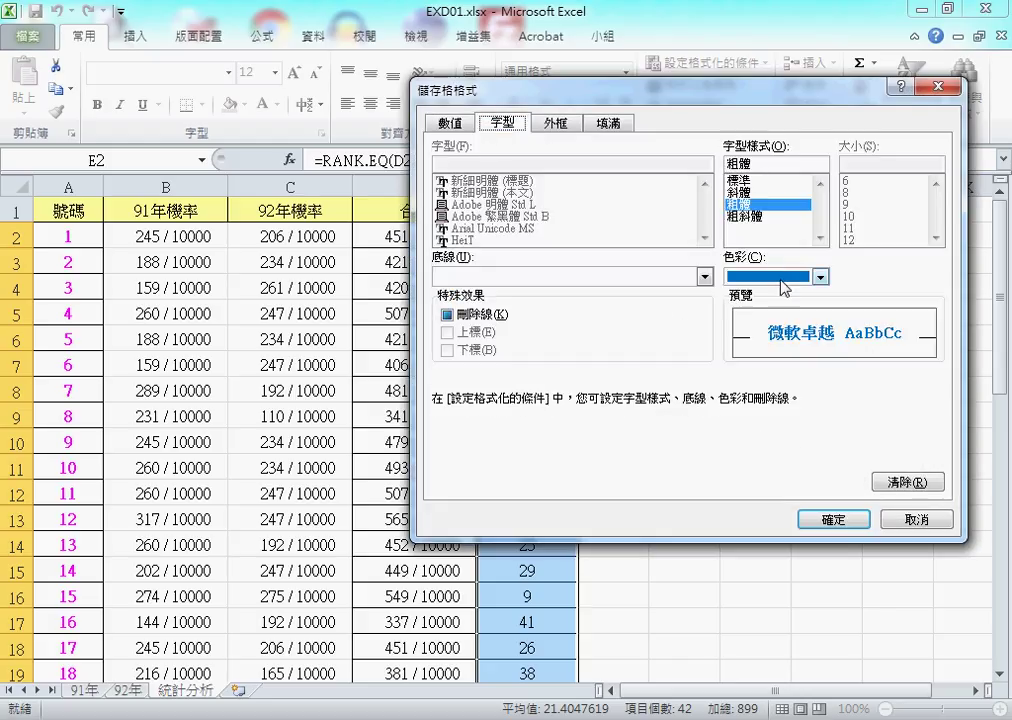
{"action": "left_click", "coordinate": [450, 123]}
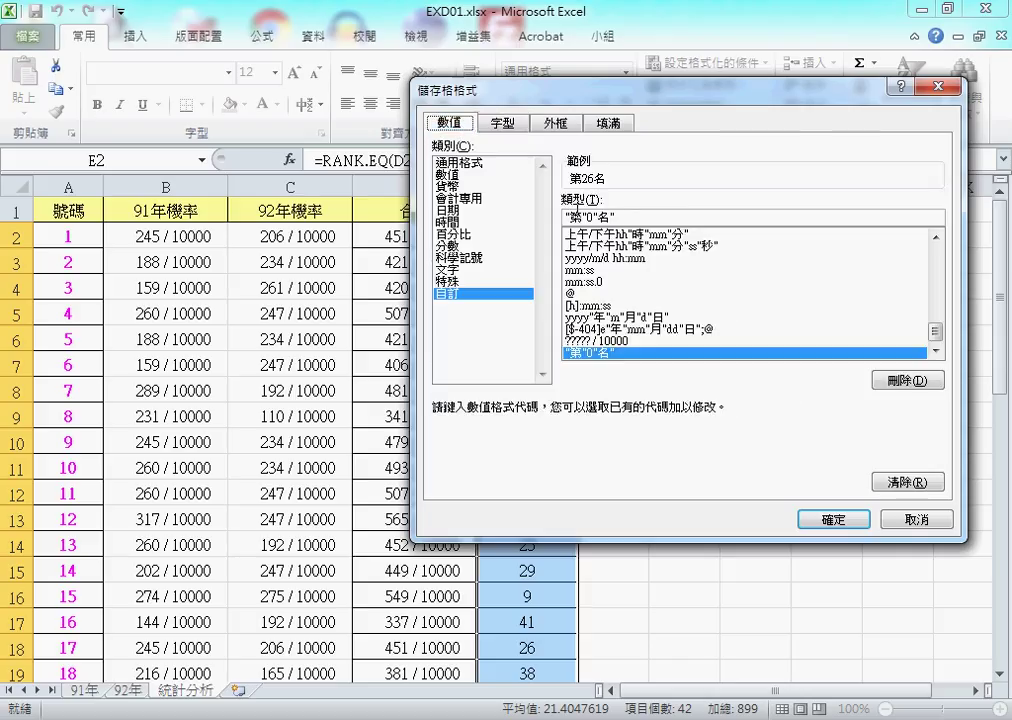
{"action": "double_click", "coordinate": [598, 217]}
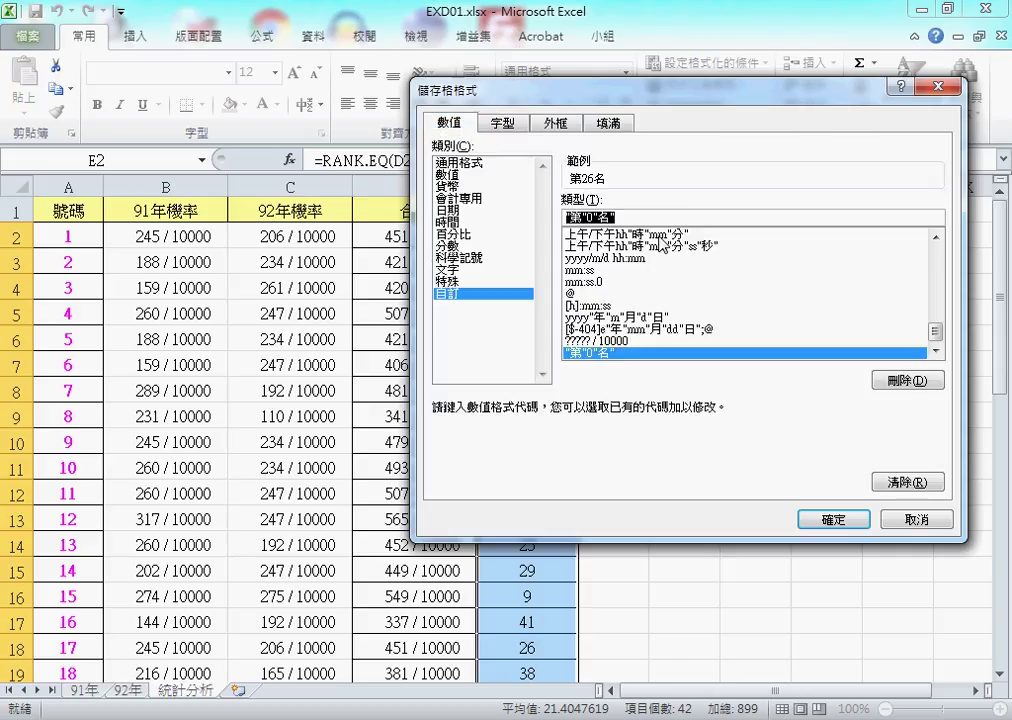